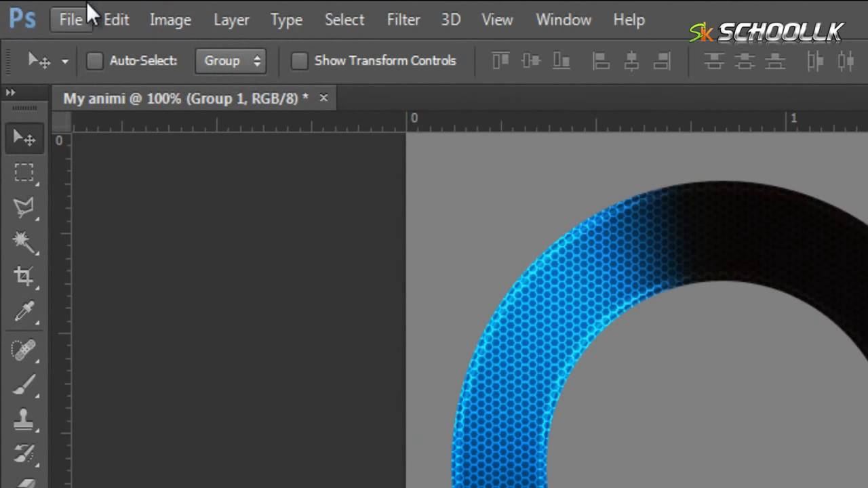
- Create a new 500 x 500 pixel document named "My Animation" at 300 pixels/inch with a white background
click(59, 9)
click(55, 36)
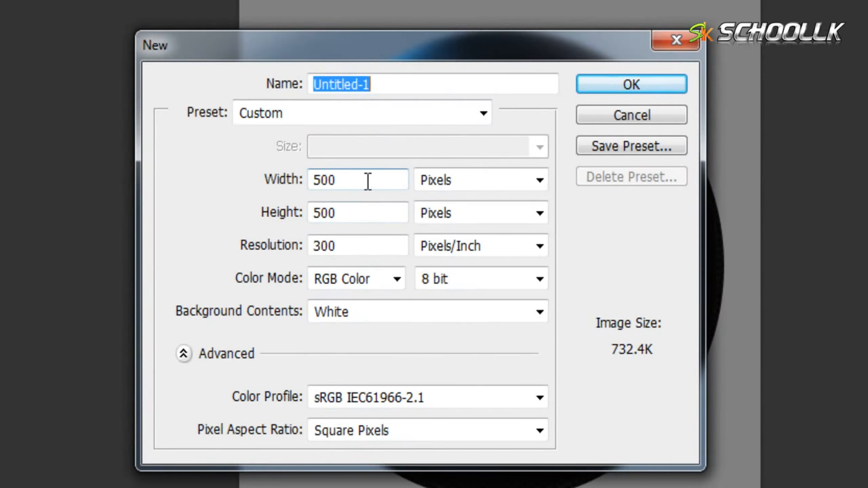
drag(367, 181, 108, 175)
drag(341, 212, 195, 229)
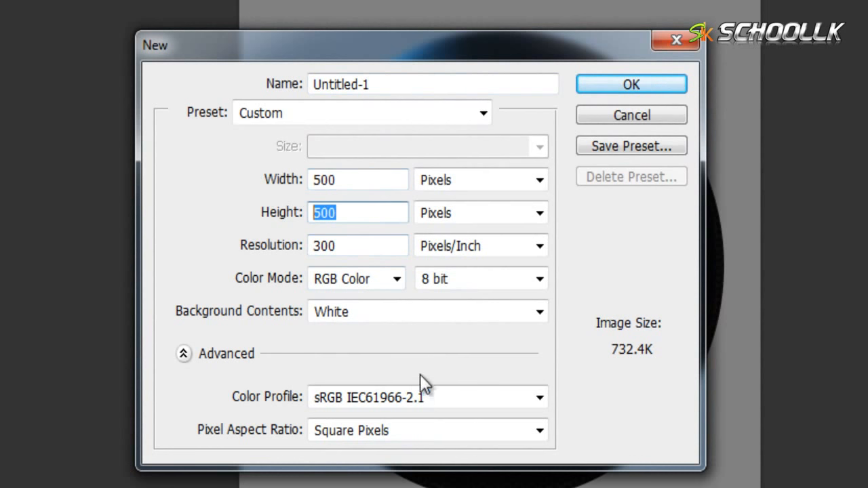
drag(350, 246, 207, 262)
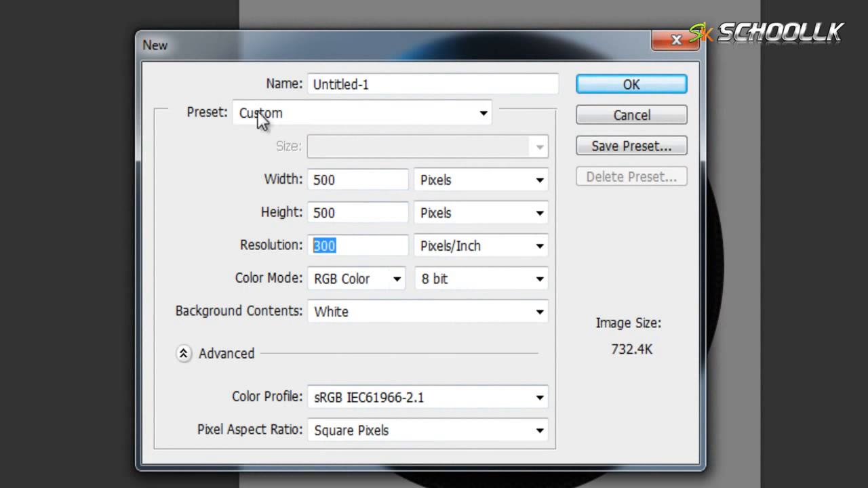
drag(421, 84, 30, 89)
text(My)
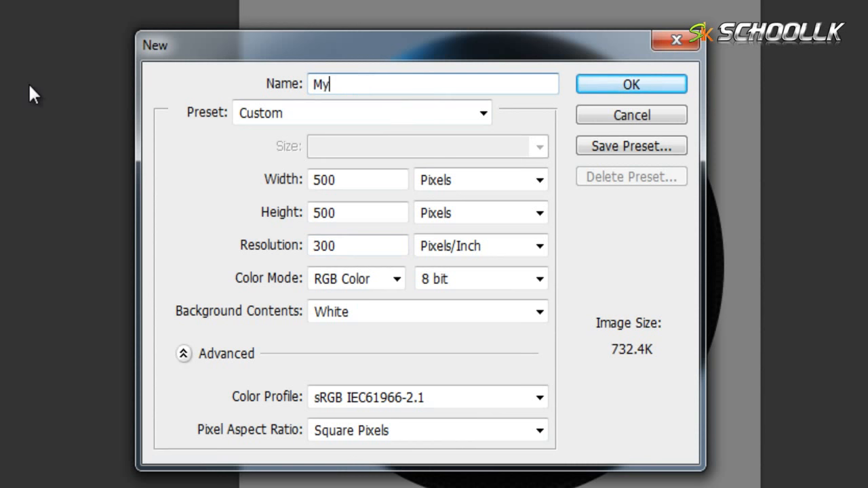
text( Animation)
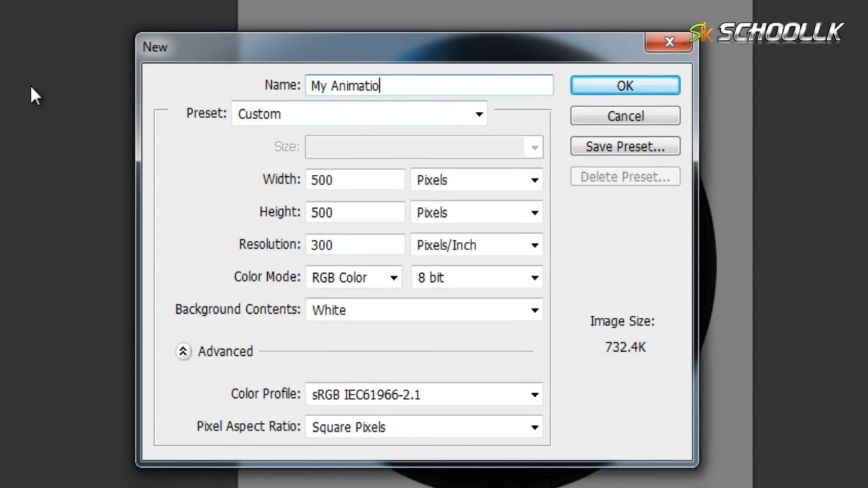
key(Return)
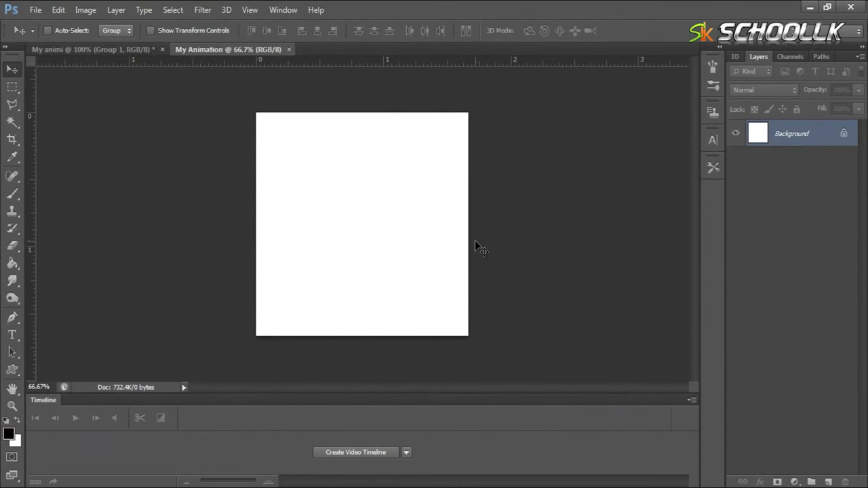
- Draw a black ring filling most of the canvas, using the thick circle frame as the custom shape
scroll(384, 261, up, 2)
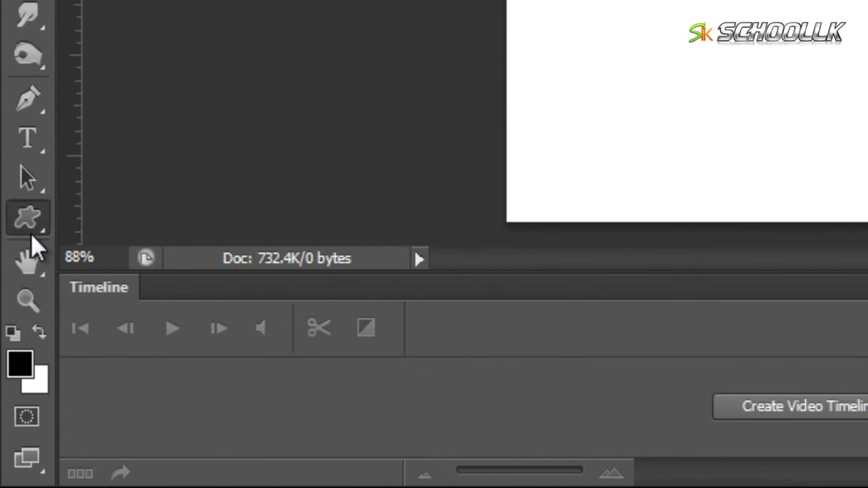
right_click(31, 234)
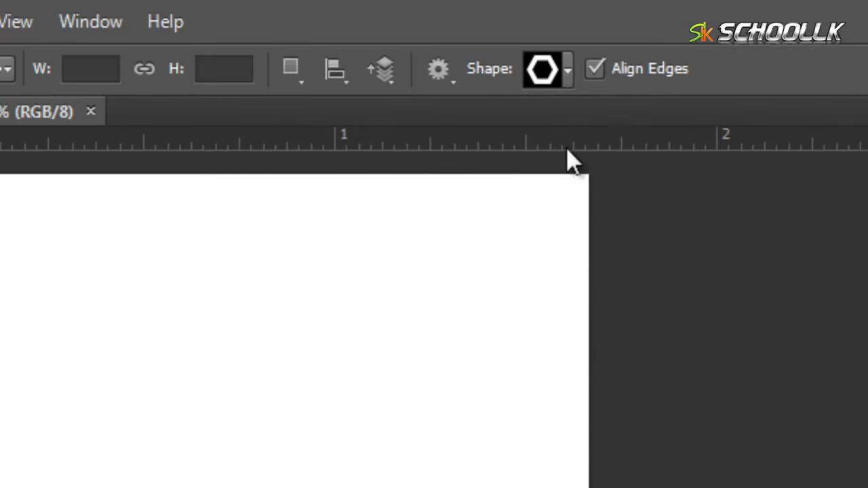
click(563, 70)
click(856, 184)
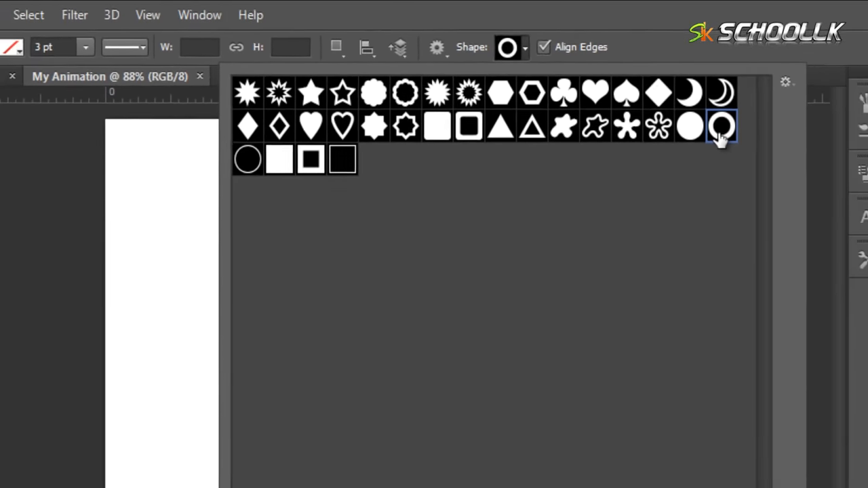
key(Return)
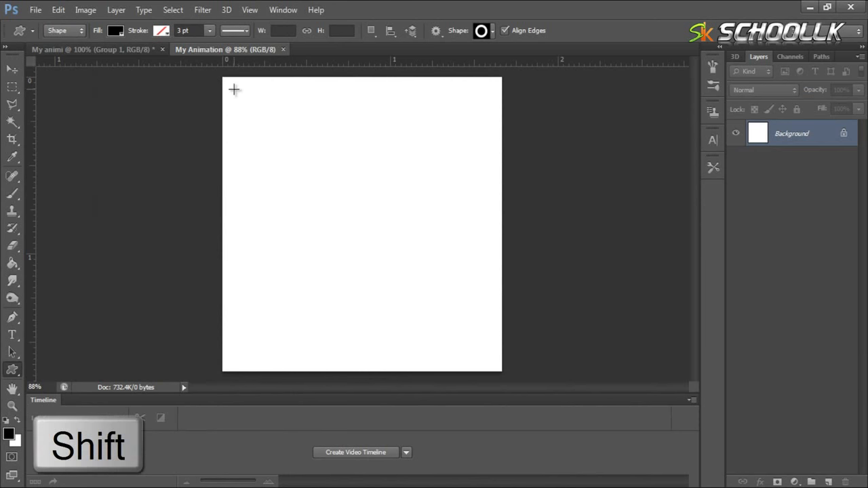
drag(234, 89, 492, 359)
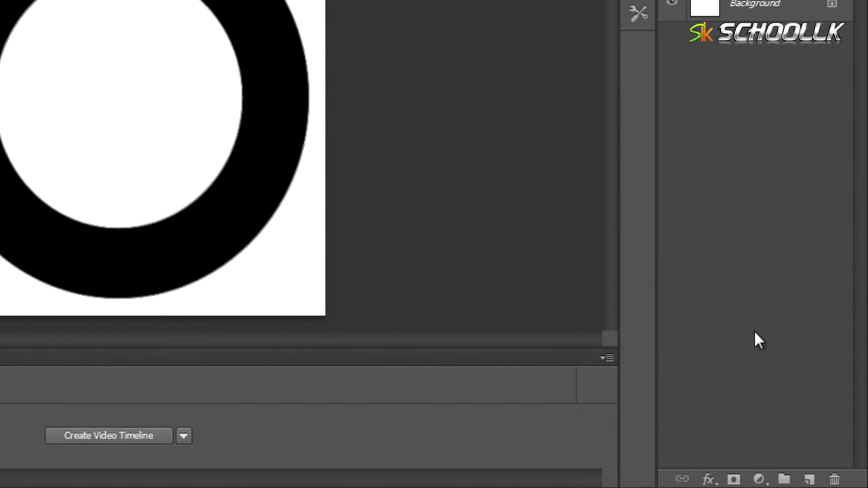
- Add a Gradient Overlay to the ring's layer and set the gradient style to Angle
click(707, 479)
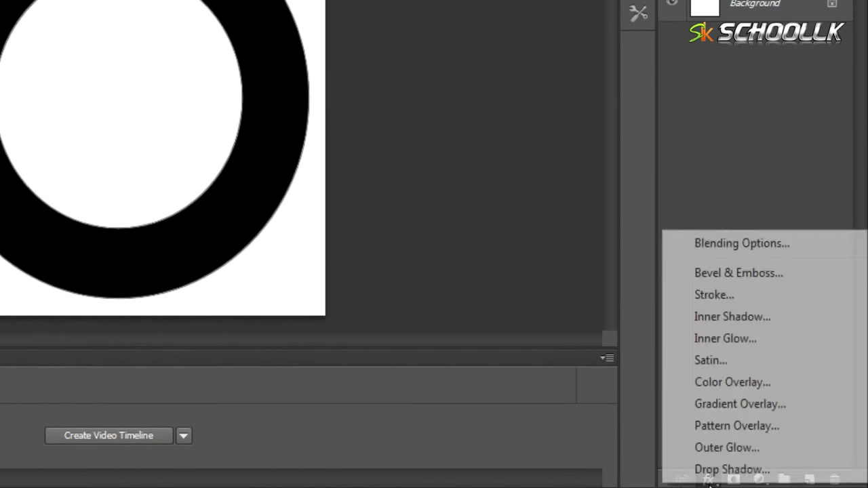
click(734, 400)
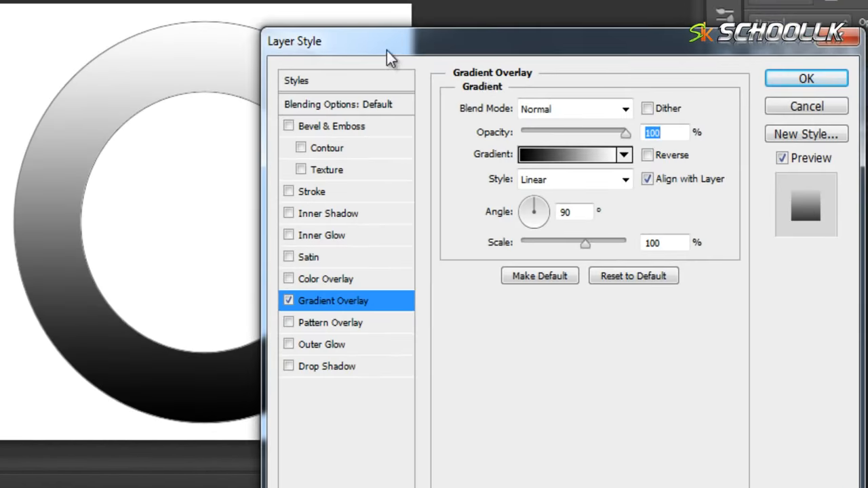
drag(386, 50, 513, 30)
click(650, 158)
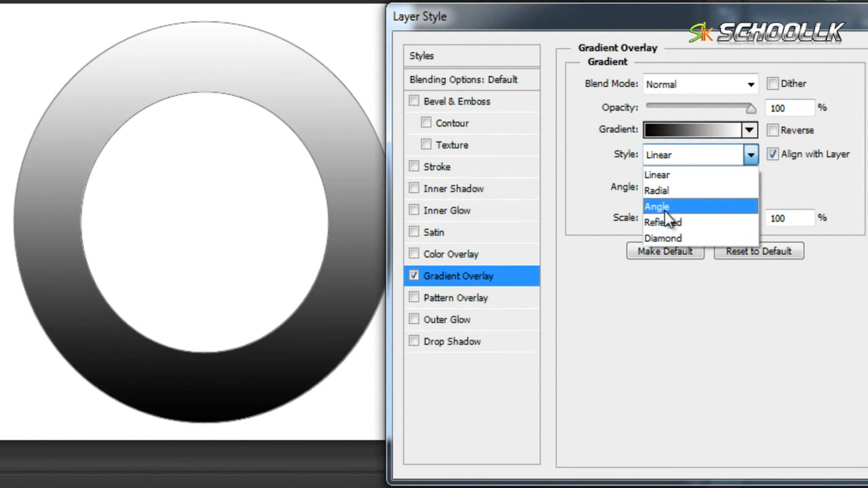
click(666, 205)
- Edit the overlay gradient to include two additional black colour stops at 30% and 40%
click(687, 129)
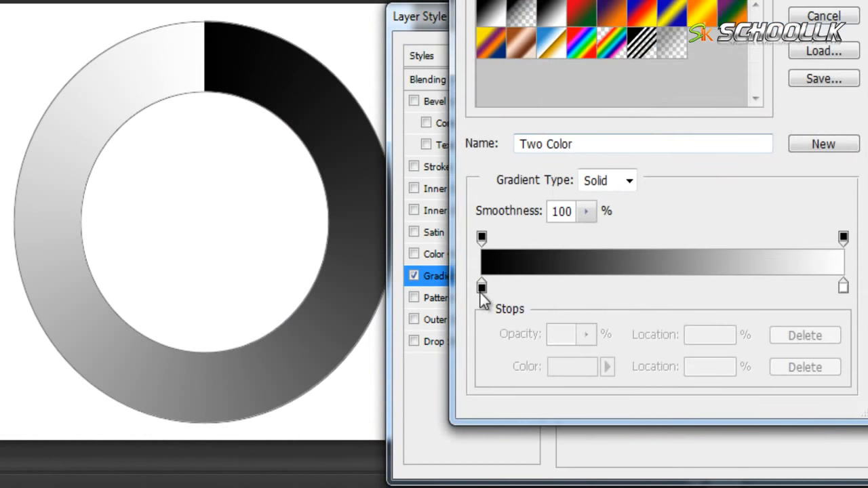
click(582, 287)
click(670, 286)
click(581, 286)
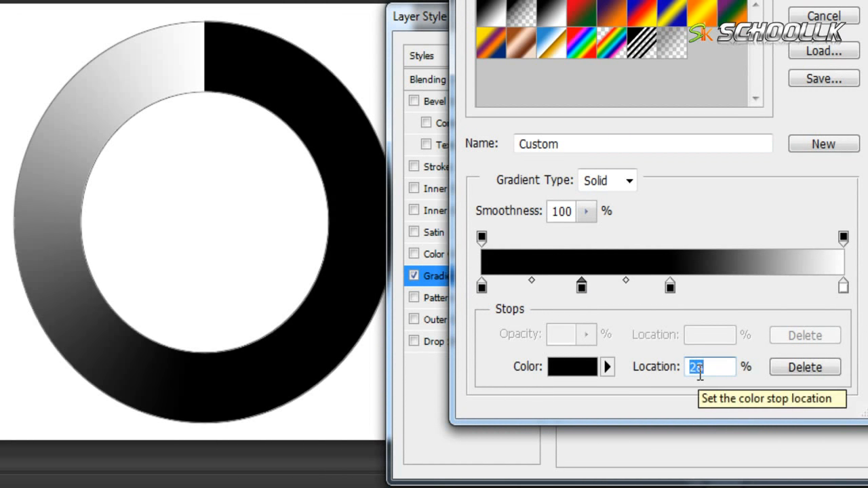
text(30)
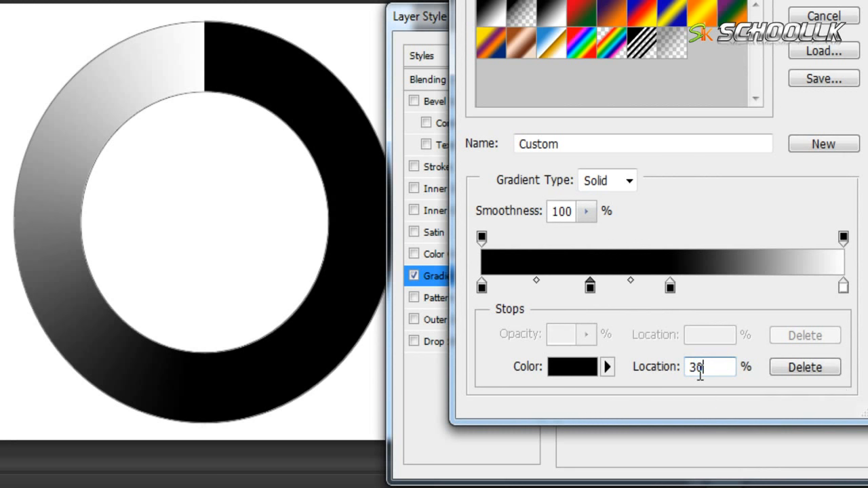
click(668, 288)
text(40)
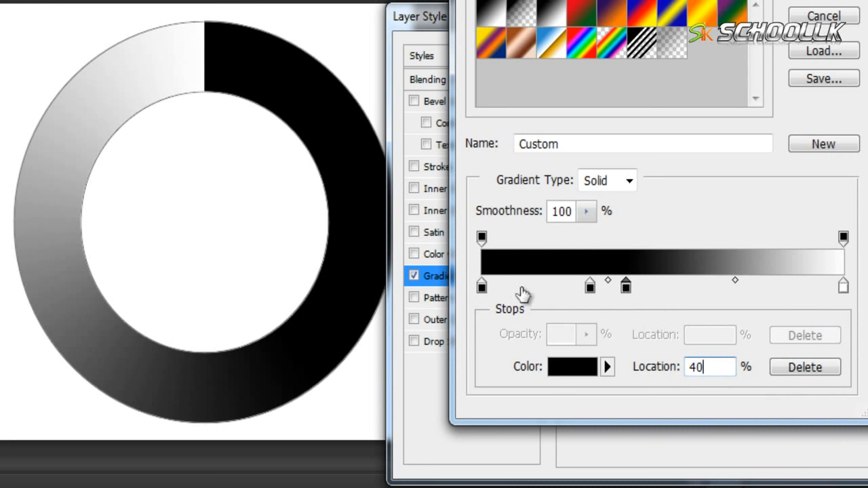
- Copy the black at the gradient's start to the colour stop at the 100% end
click(626, 287)
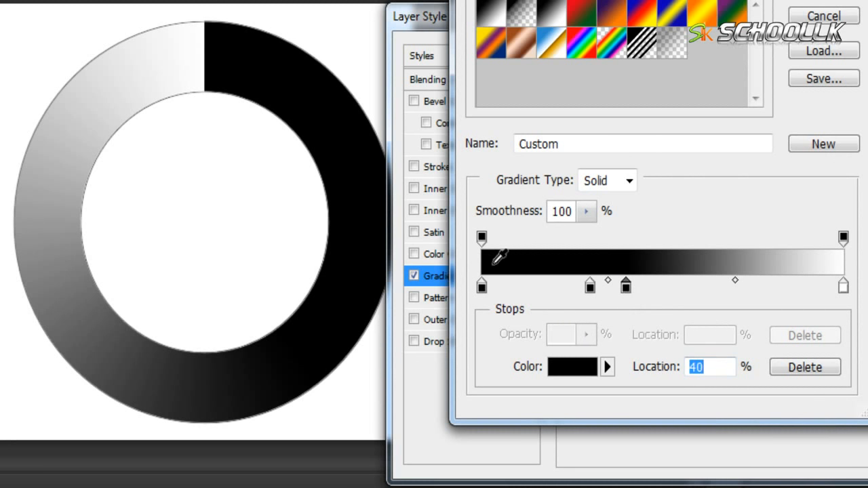
click(843, 288)
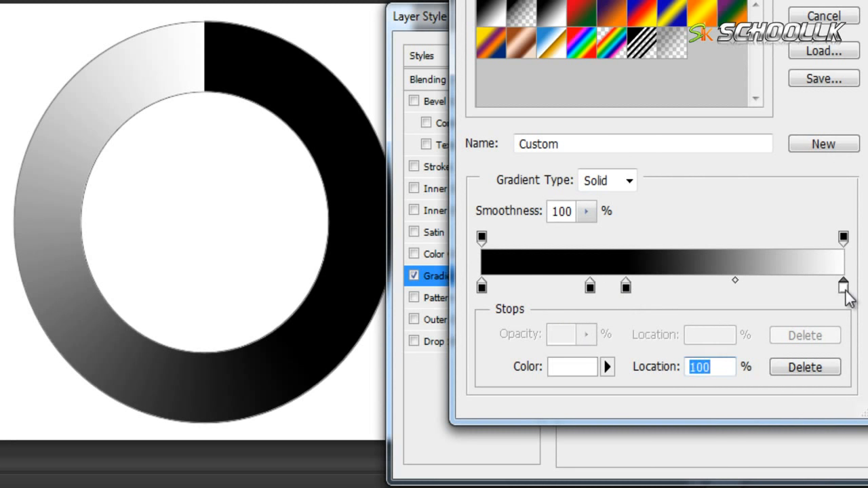
click(497, 256)
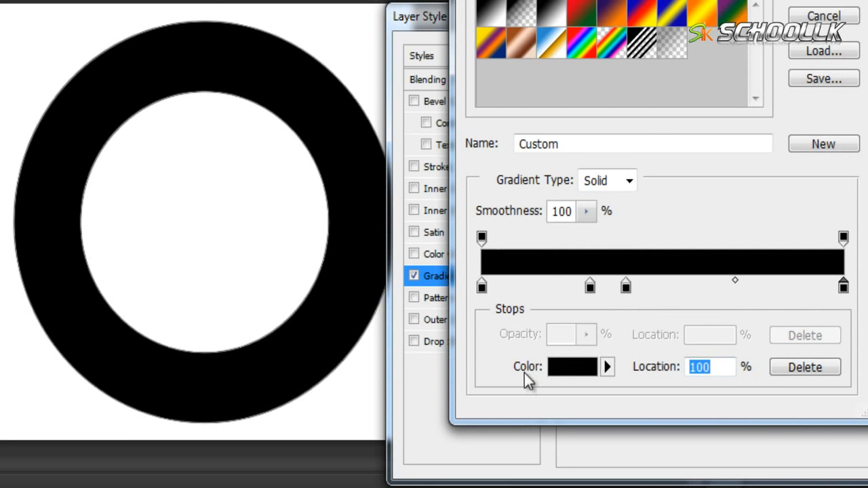
- Set the gradient's start, 40% and 100% colour stops to the near-black 0a0a0a
double_click(482, 287)
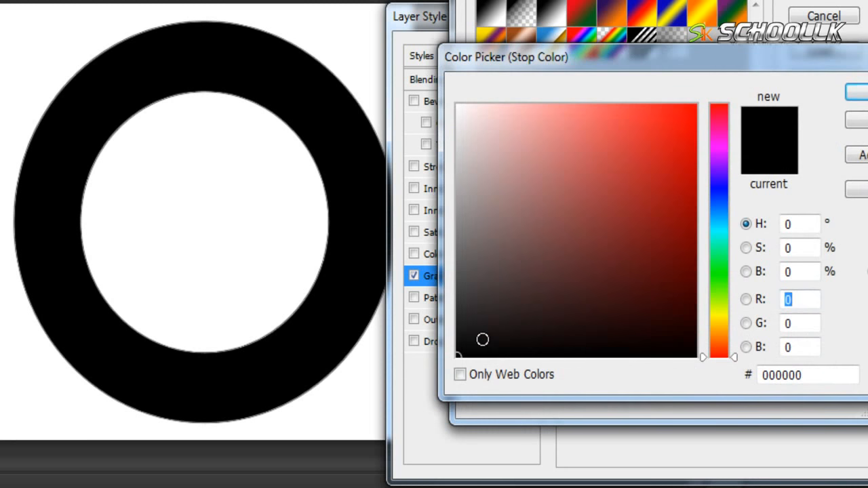
click(459, 347)
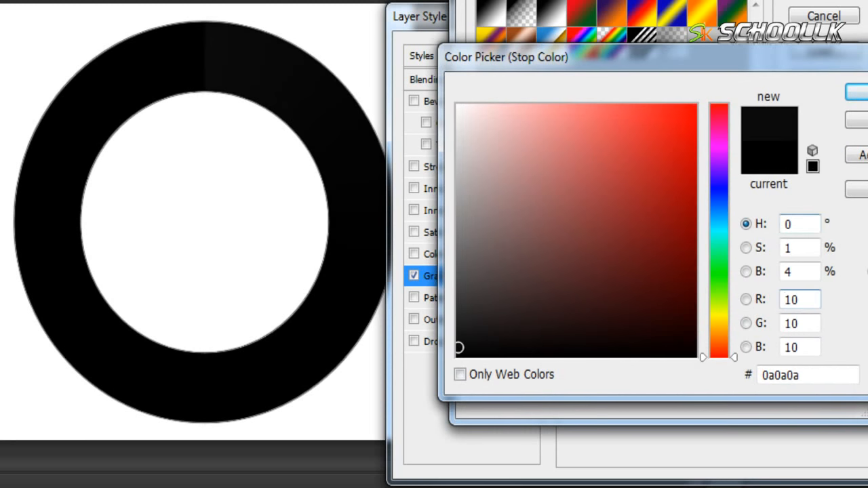
key(Return)
click(624, 291)
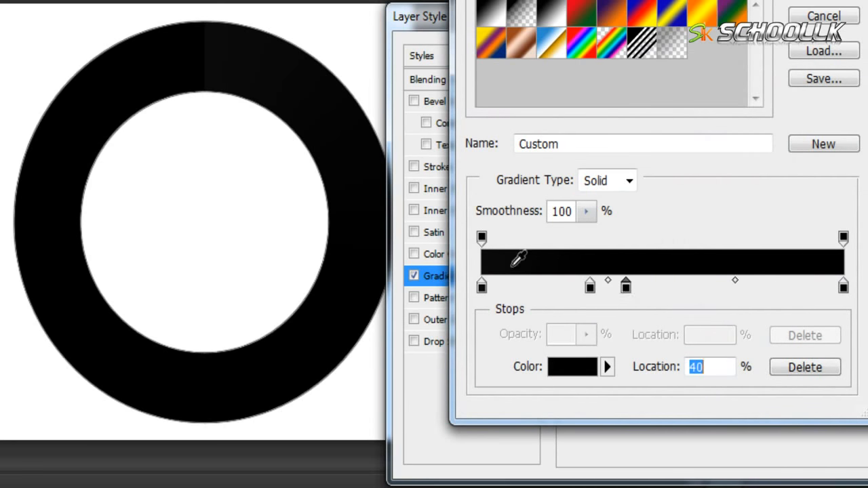
click(843, 286)
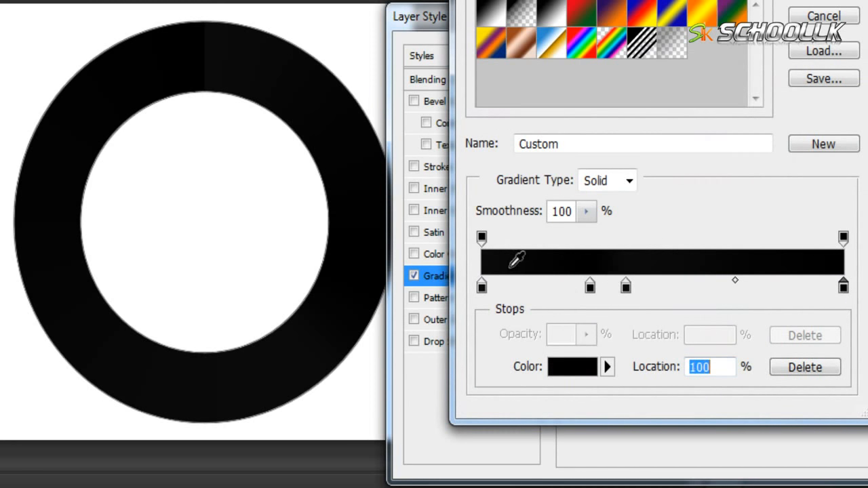
- Set the gradient's 30% colour stop to blue 0a61a4 and accept the edited gradient
click(590, 287)
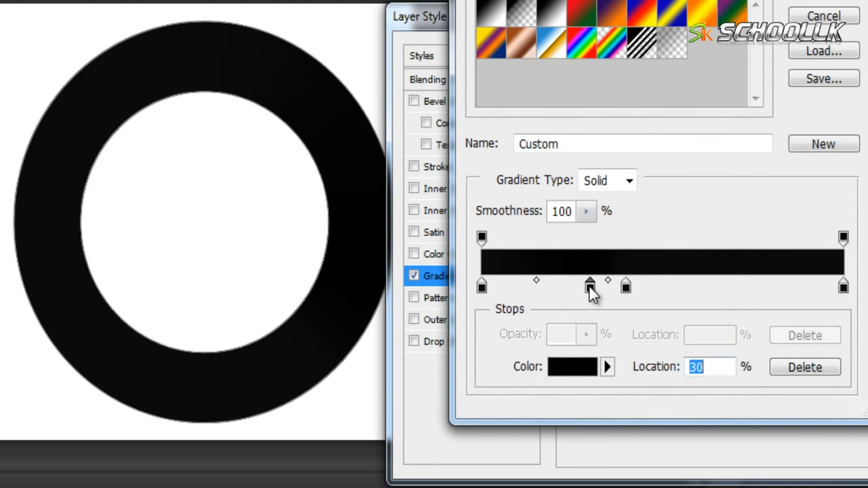
double_click(589, 287)
click(720, 223)
click(681, 195)
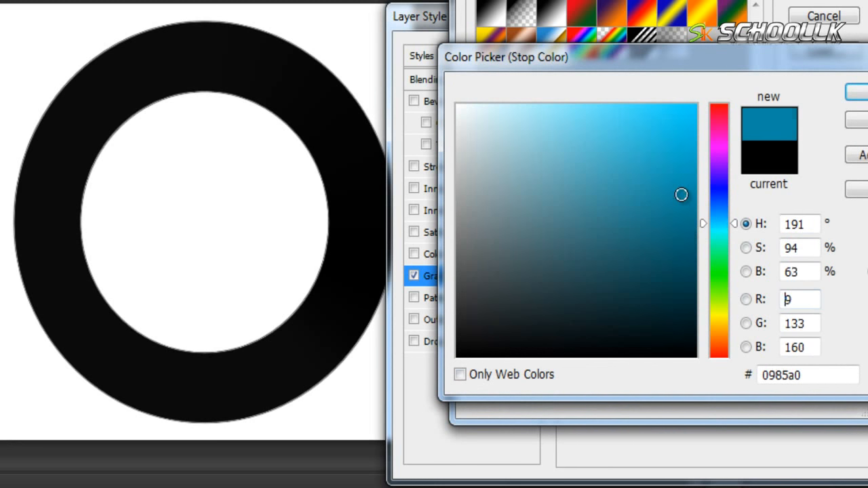
drag(729, 223, 729, 209)
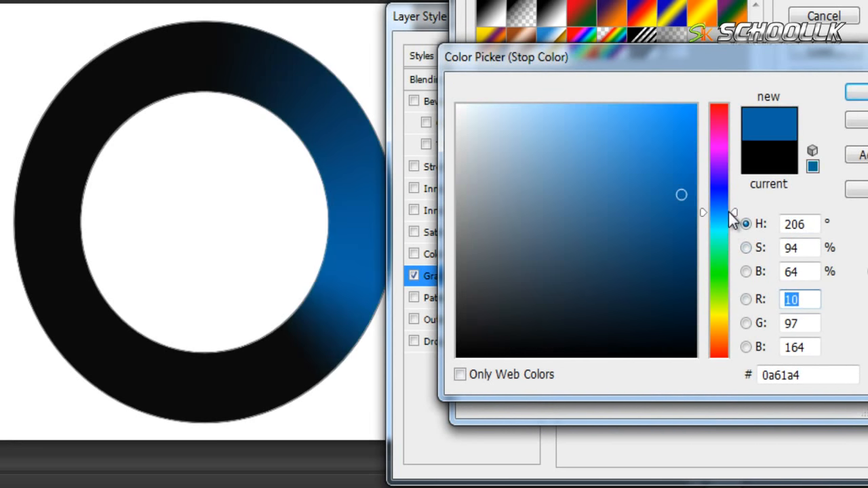
click(855, 93)
click(834, 3)
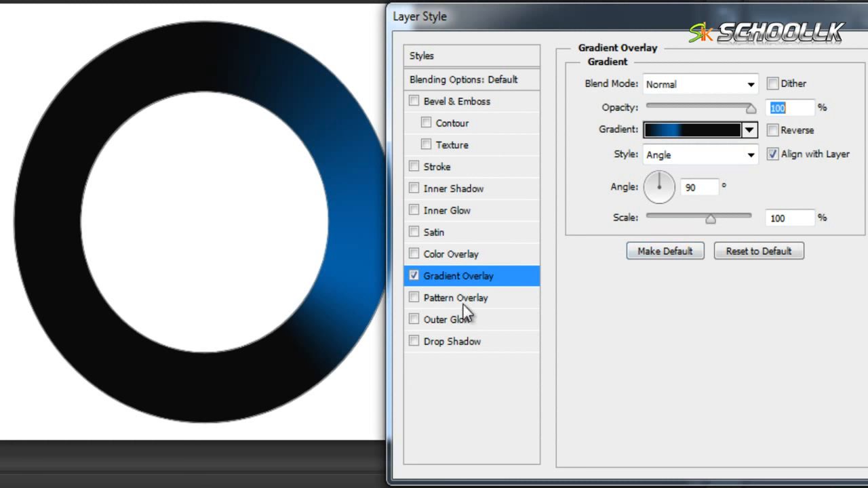
- Add a black outside Stroke to the ring with a size of 5 px, leaving Inner Shadow off
click(434, 165)
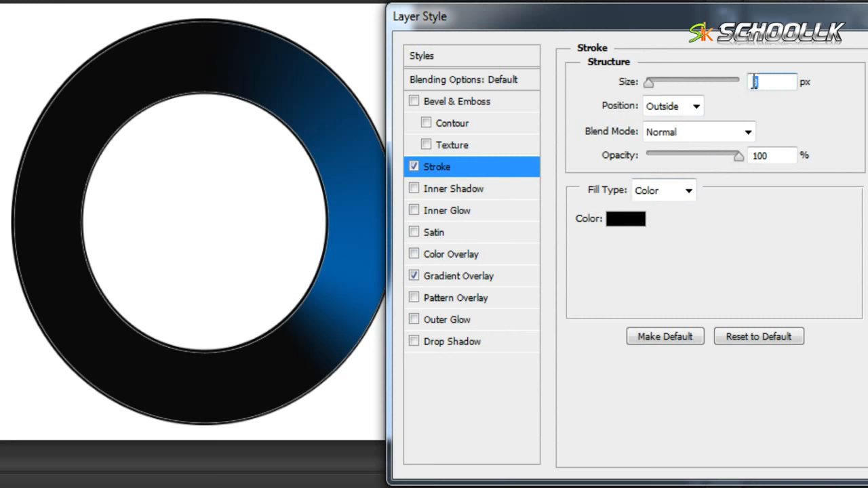
text(8)
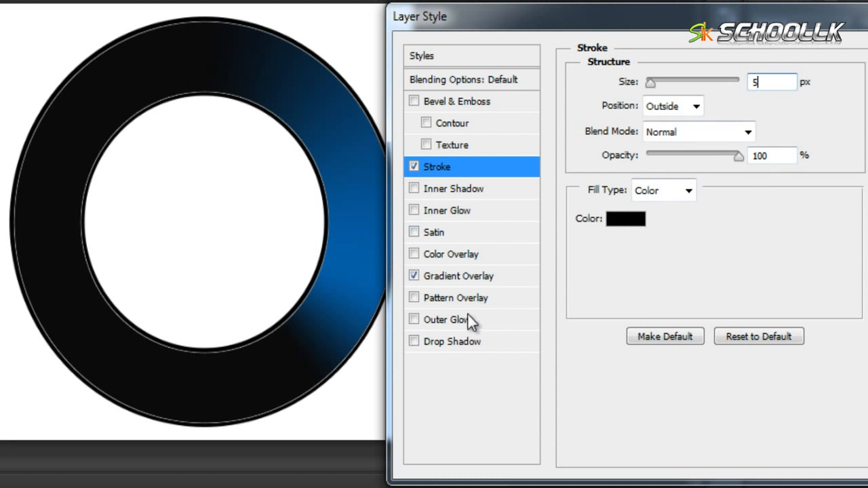
click(443, 190)
click(414, 189)
- Enable Inner Glow on the ring and set its glow colour to white
click(451, 212)
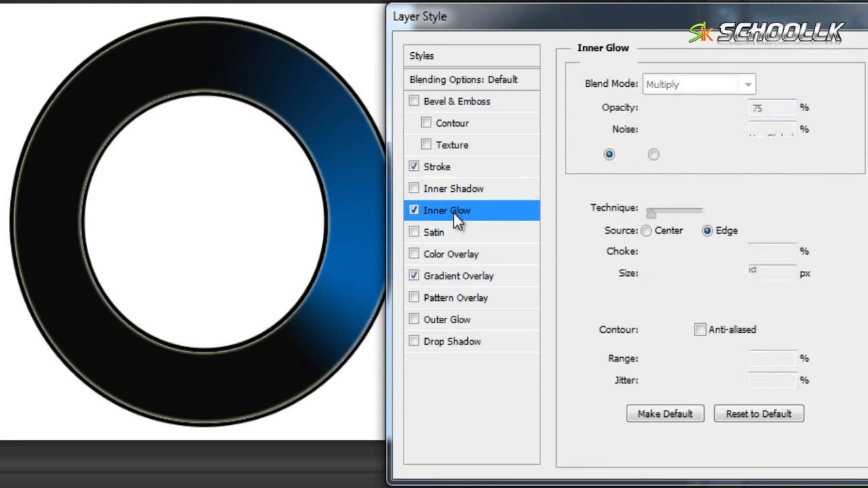
click(486, 216)
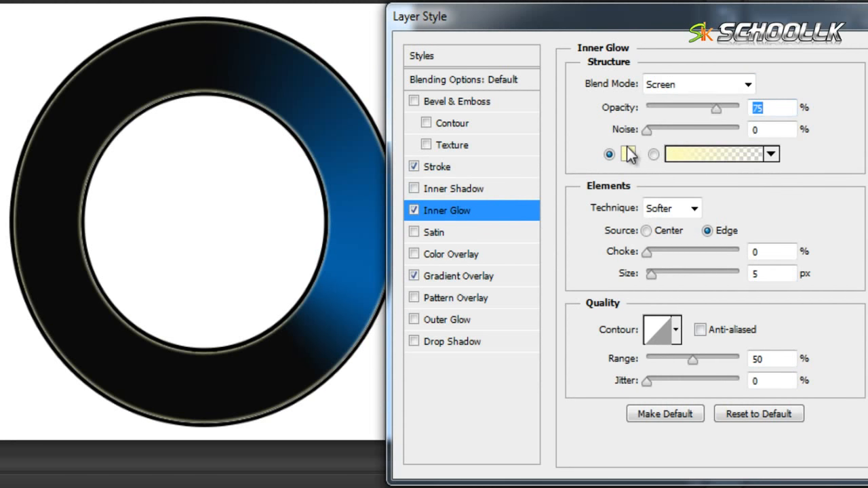
click(628, 154)
click(459, 107)
click(857, 93)
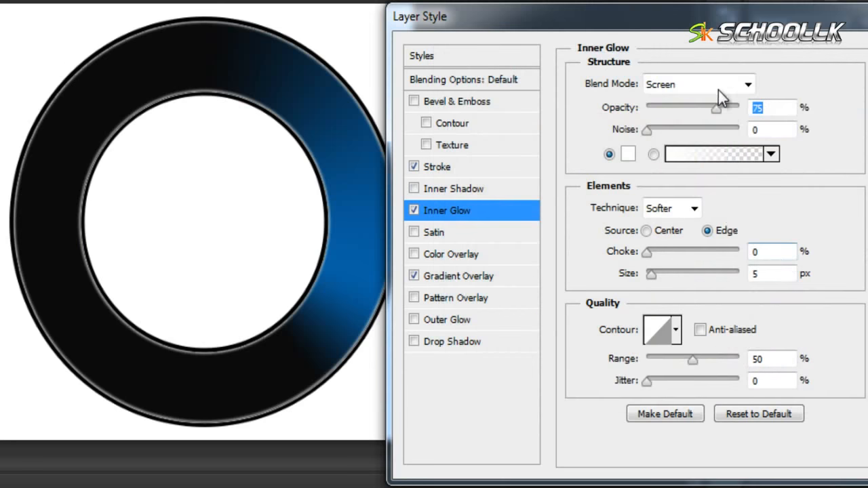
- Set the Inner Glow's blend mode to Overlay and its opacity to 100%
click(702, 87)
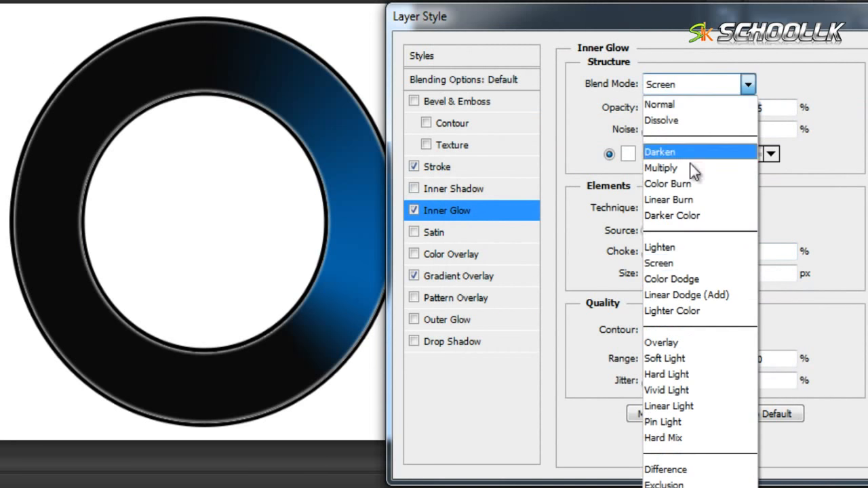
click(674, 342)
click(703, 84)
click(702, 339)
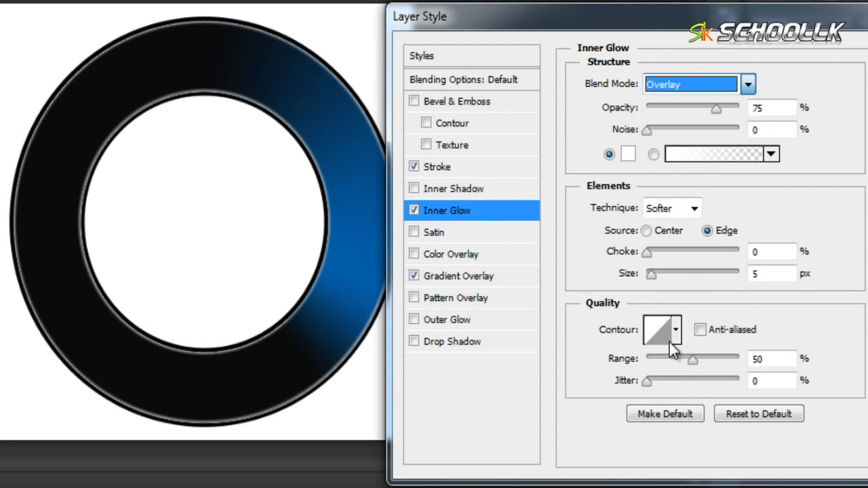
drag(717, 110, 785, 109)
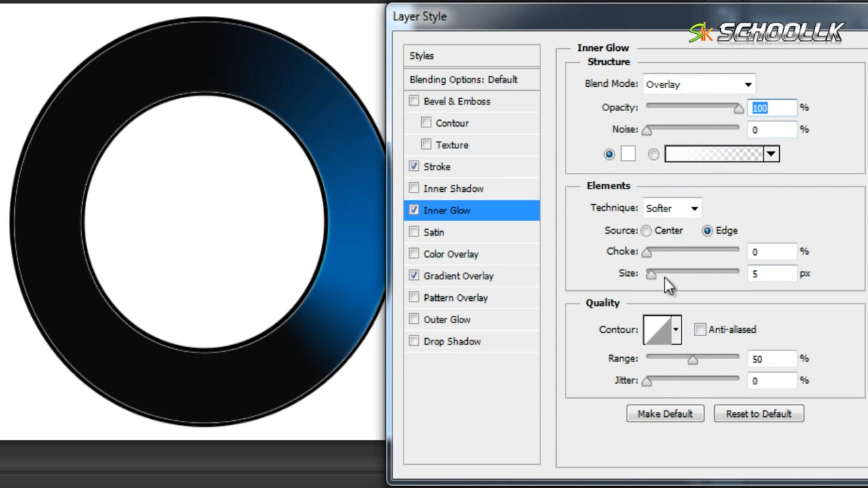
- Set the Inner Glow's choke to 10% and its size to 10 px
click(771, 252)
text(10)
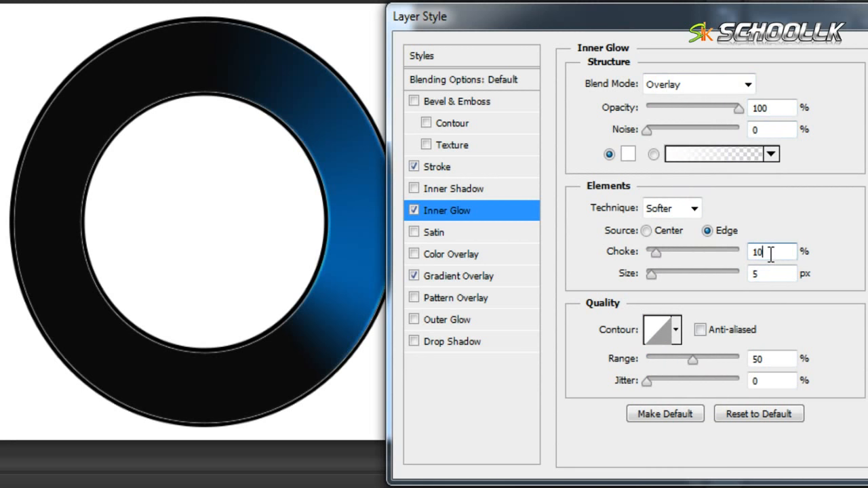
text(10)
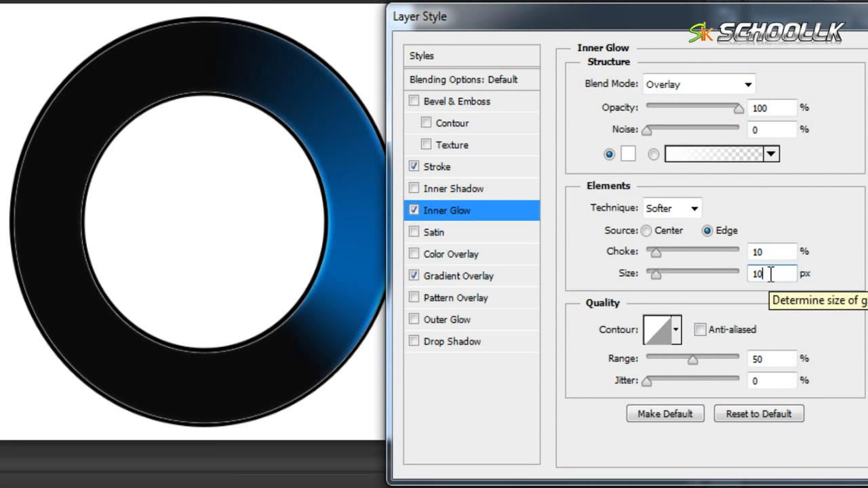
click(779, 255)
click(768, 274)
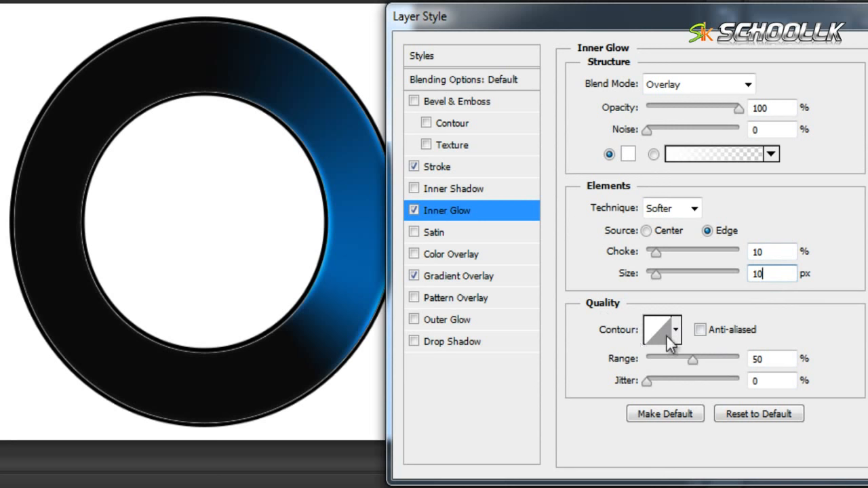
- Give the Inner Glow the second contour preset of the second row and accept the layer style
click(675, 339)
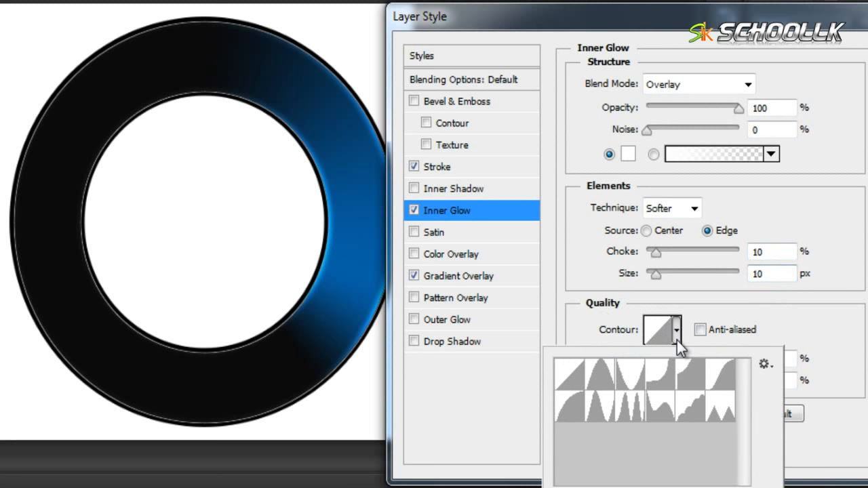
click(600, 406)
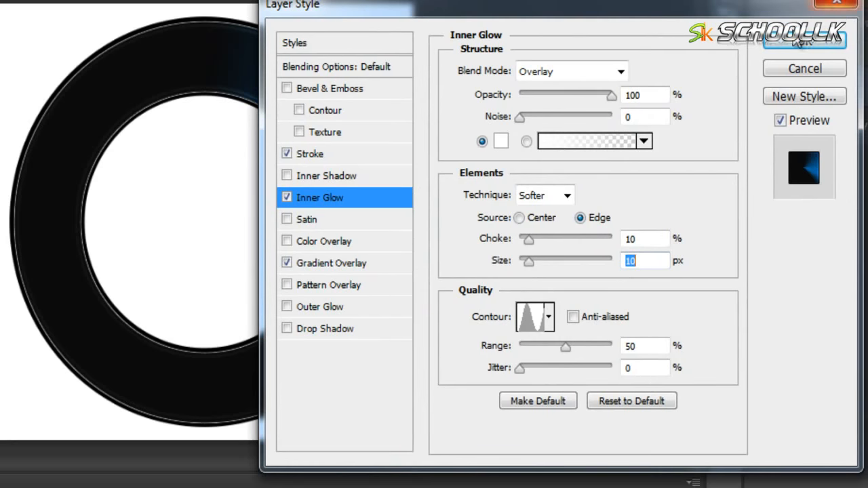
click(795, 48)
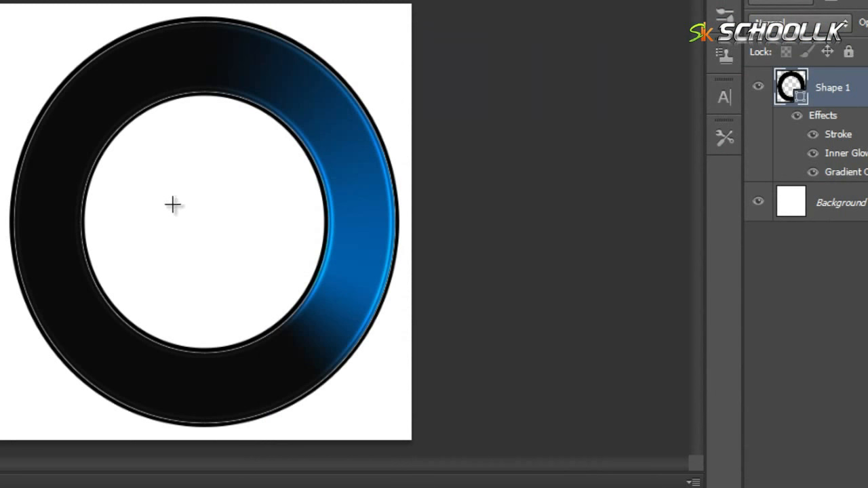
- Fill the Background layer with grey 7c7a7a using the Paint Bucket, ending with the Move tool active
click(824, 215)
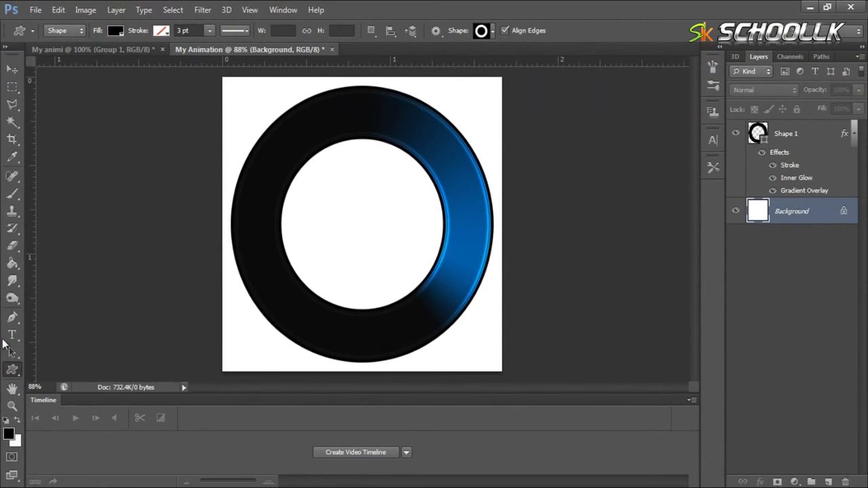
click(8, 425)
drag(517, 309, 520, 243)
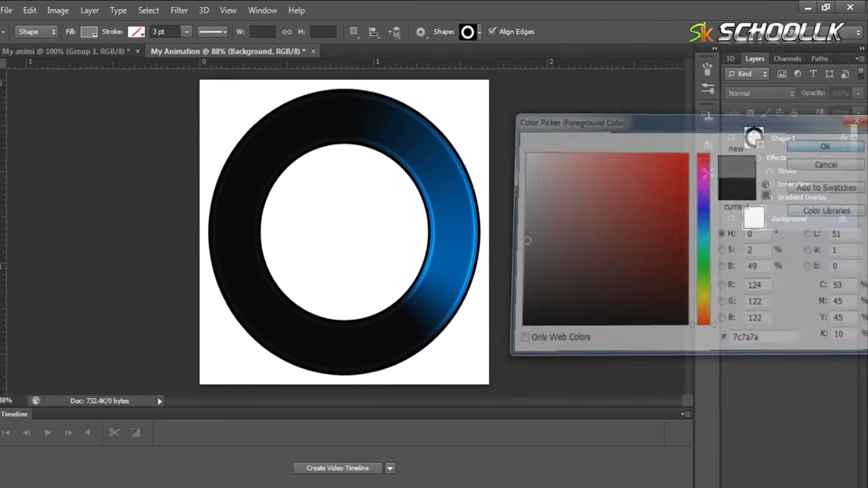
click(828, 159)
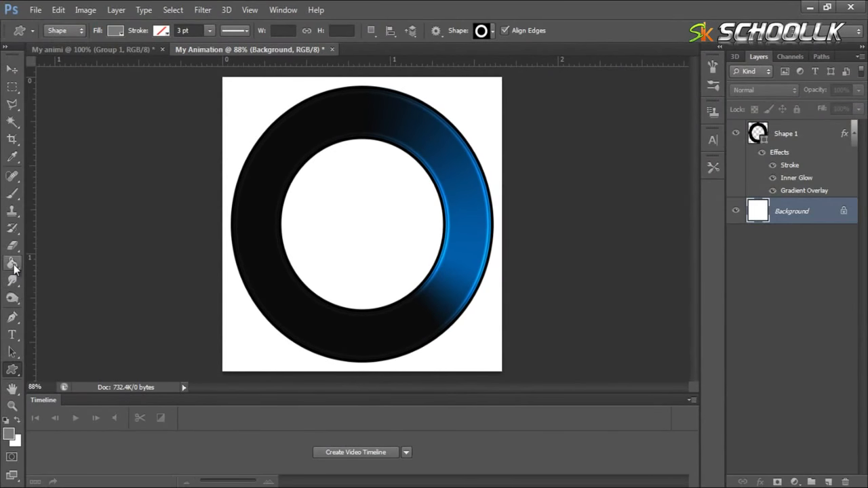
key(g)
click(283, 215)
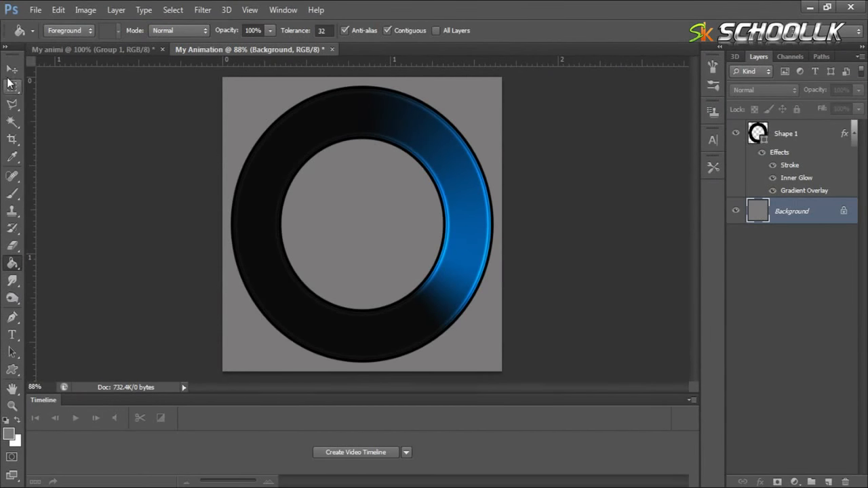
click(11, 70)
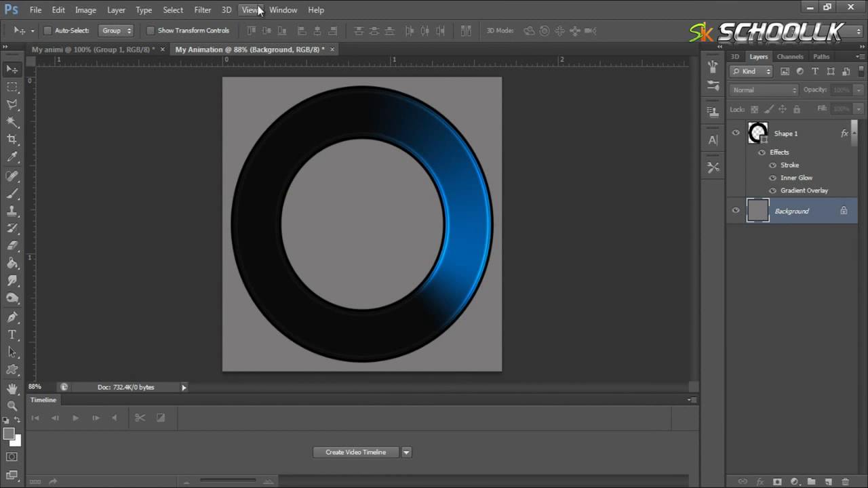
- Reopen the Timeline panel and create a video timeline for the document
click(692, 400)
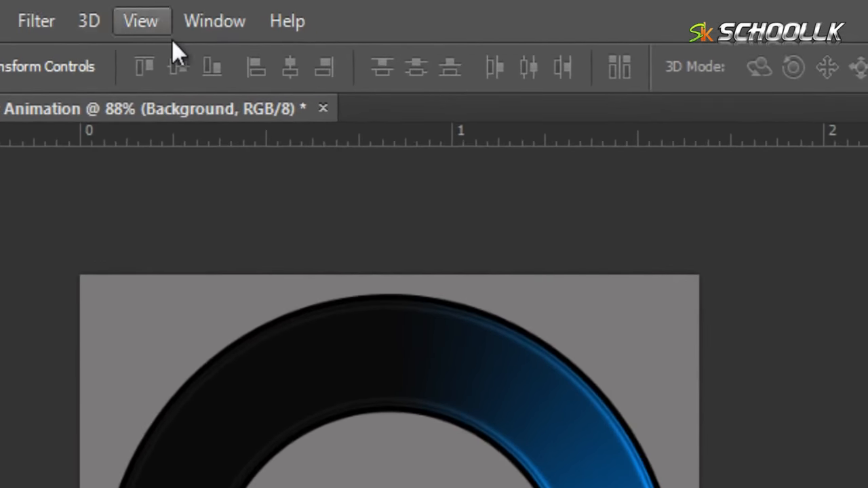
click(215, 21)
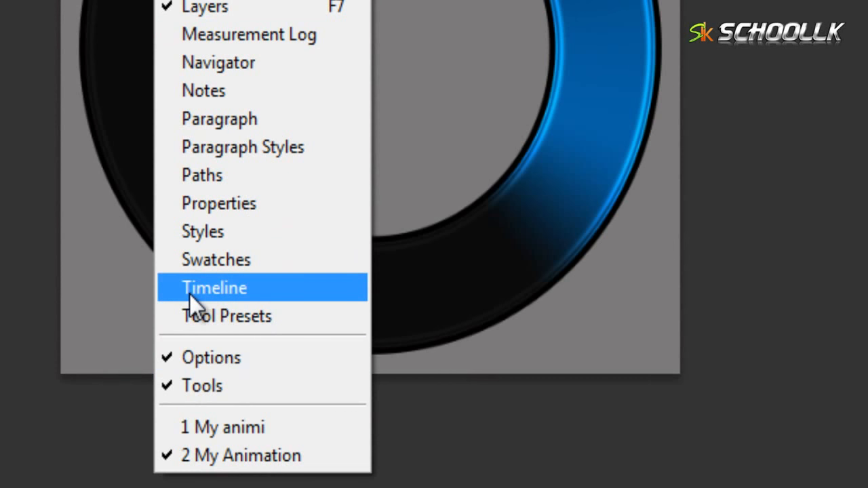
click(189, 293)
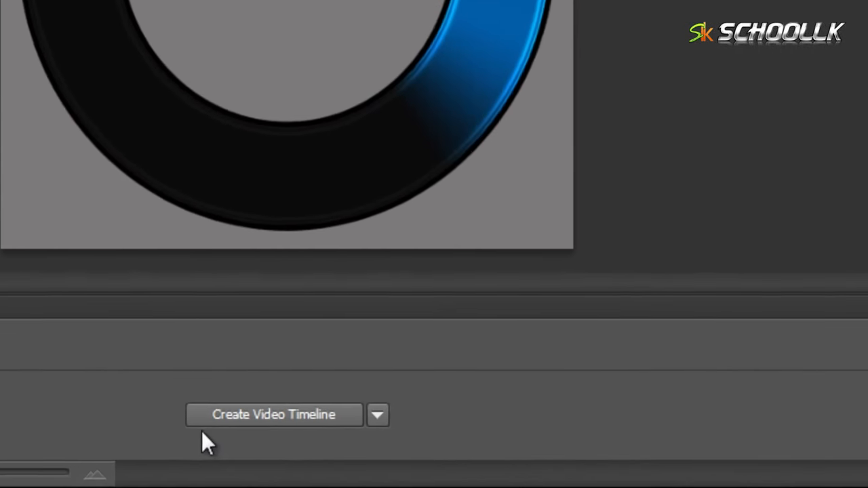
click(377, 415)
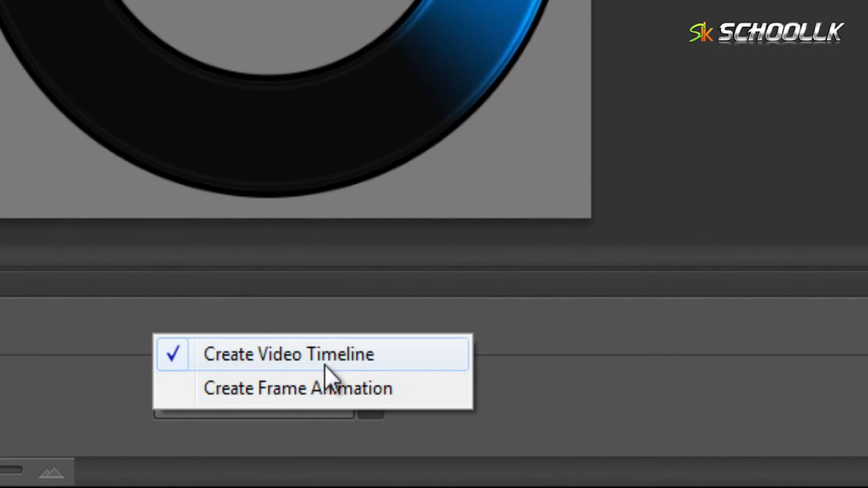
click(628, 376)
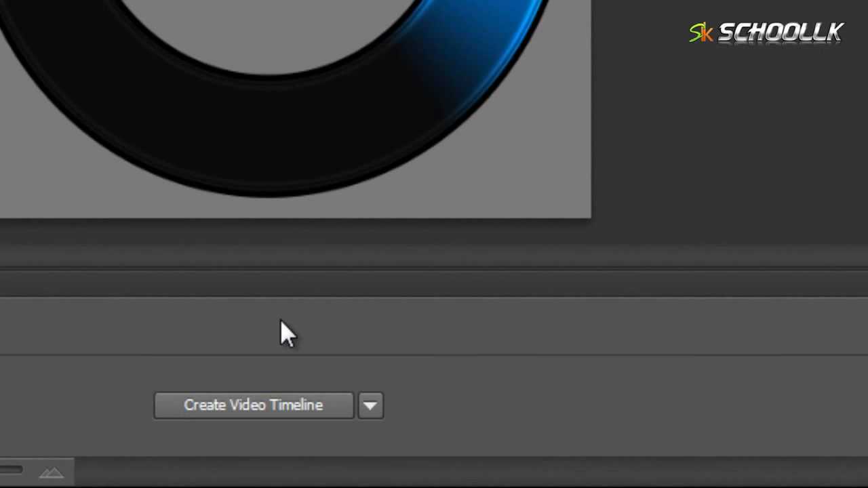
click(271, 407)
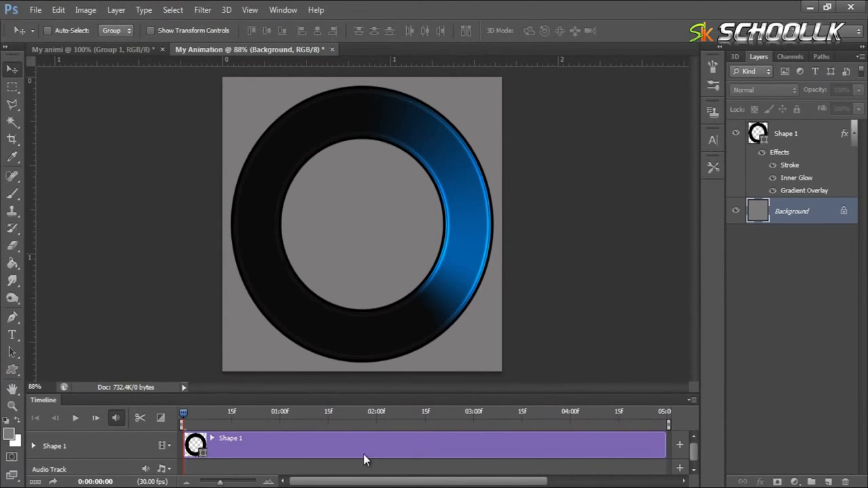
- Expand the Shape 1 track's animation properties and enlarge the Timeline panel to show them all
click(33, 446)
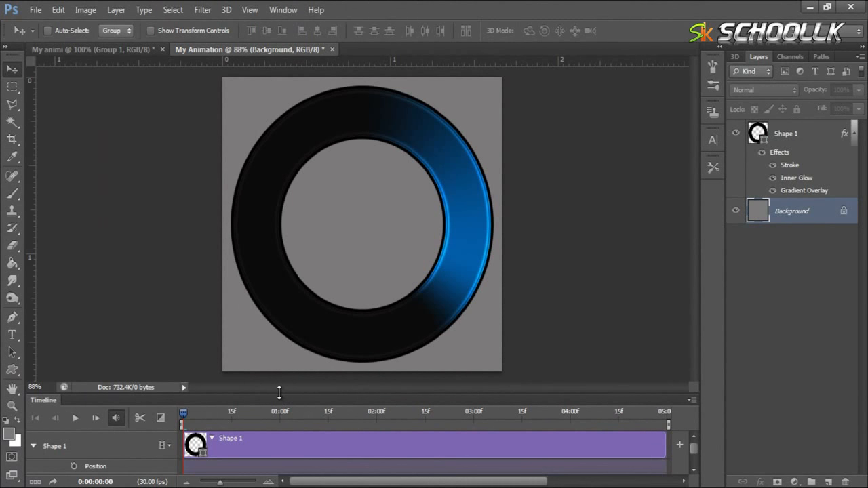
drag(279, 391, 291, 333)
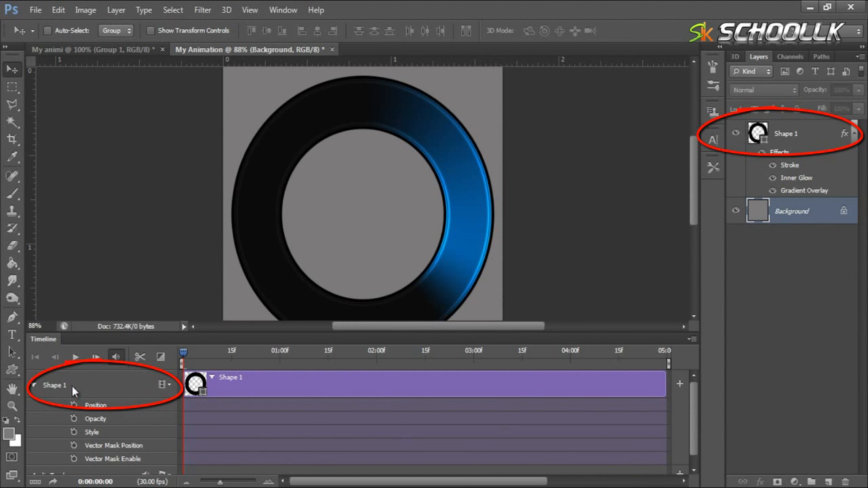
click(32, 385)
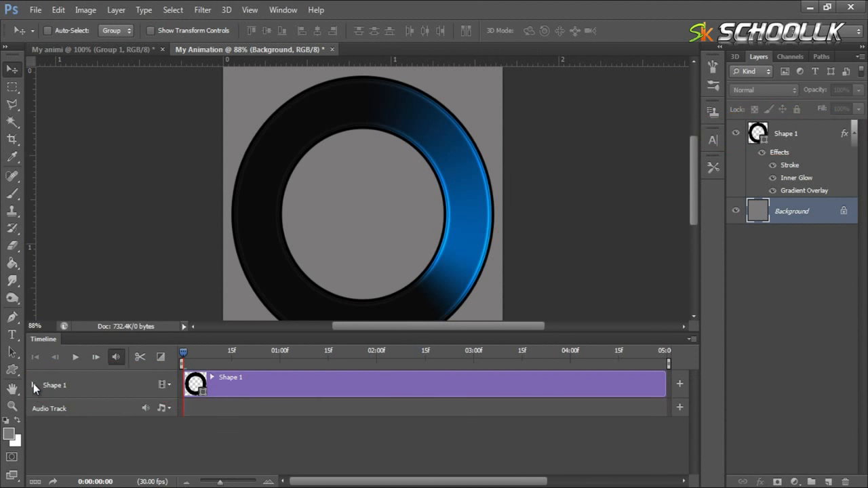
click(33, 385)
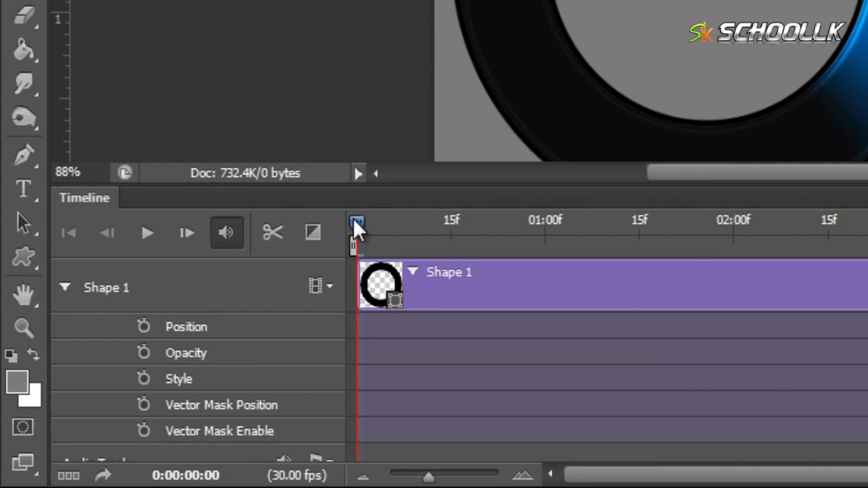
- Enable Style keyframing on the Shape 1 track with the playhead at 0:00:00:00
drag(510, 227, 563, 228)
drag(369, 237, 339, 264)
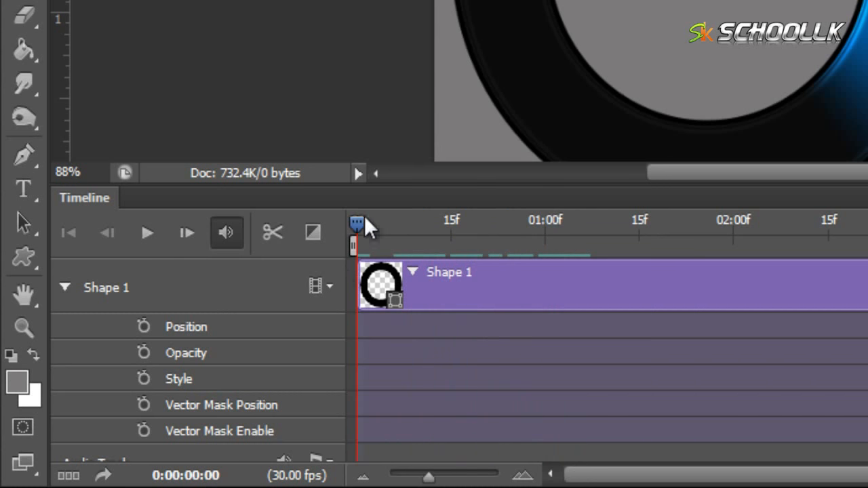
mouse_move(364, 226)
mouse_down()
mouse_move(452, 221)
mouse_move(352, 226)
mouse_up()
click(144, 378)
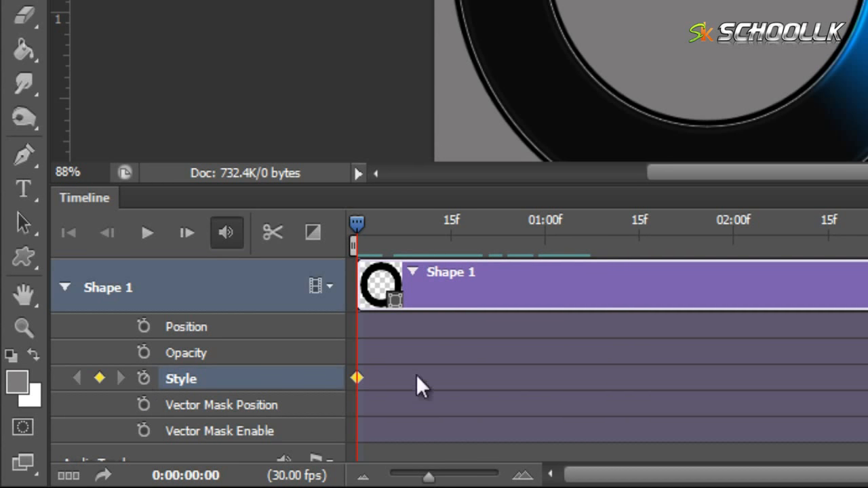
- Restart Style keyframing on the Shape 1 track so that its keyframe sits at 15 frames
drag(373, 227, 450, 239)
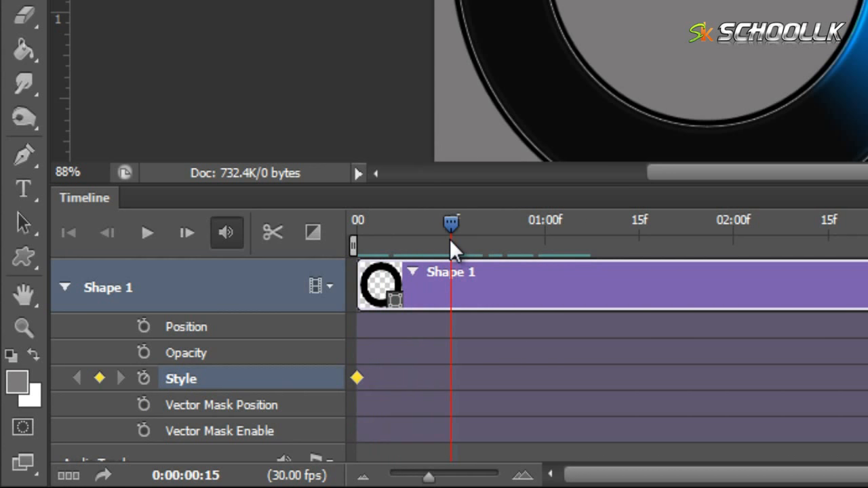
click(143, 379)
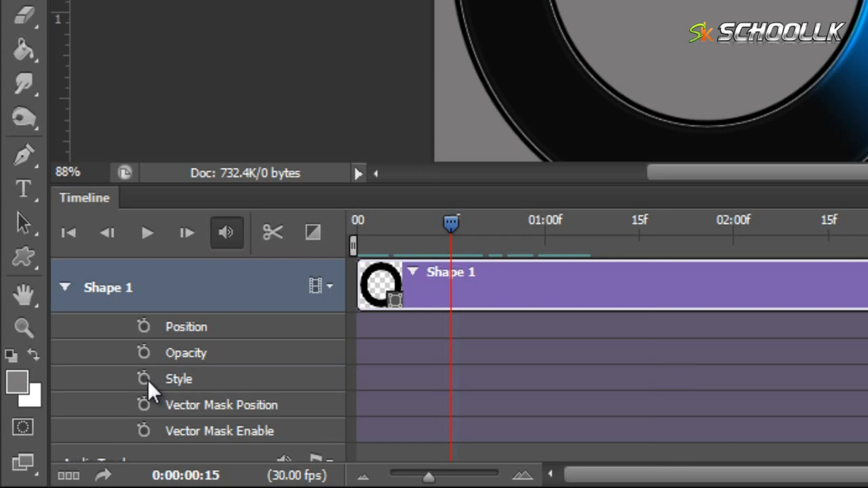
click(144, 378)
click(103, 377)
click(103, 376)
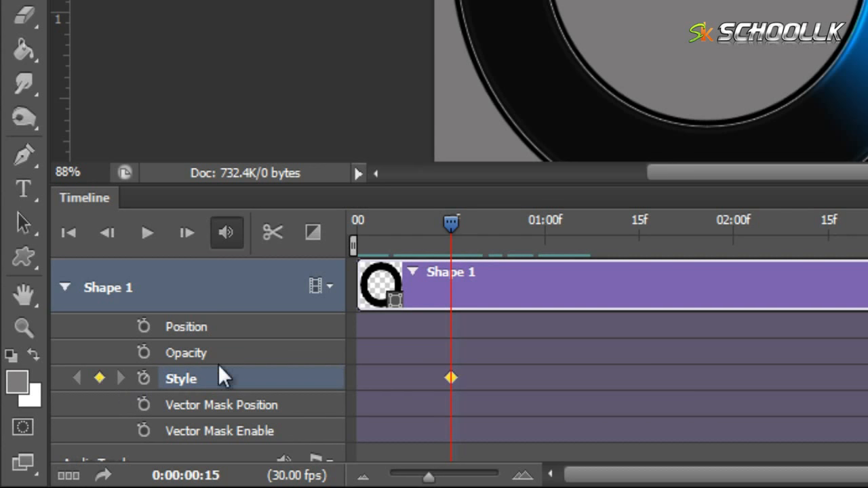
- Add a Style keyframe at the start of the Shape 1 track and recreate the one at 15 frames
drag(445, 219, 312, 247)
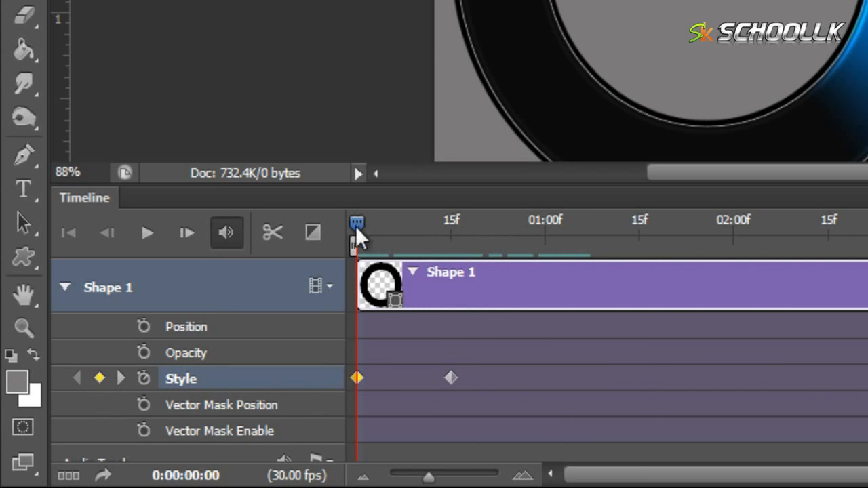
drag(355, 226, 451, 221)
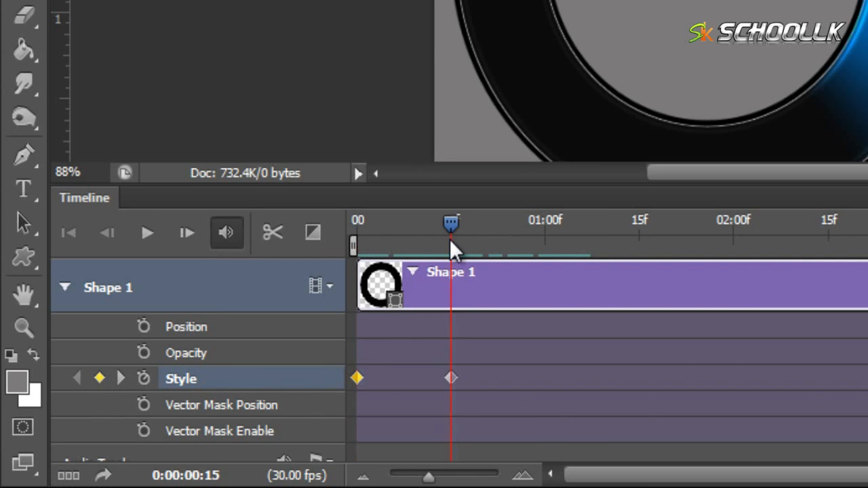
click(97, 377)
click(97, 377)
- Add a Style keyframe at 0:00:01:00 on the Shape 1 track and confirm a 90° Gradient Overlay angle for the keyframe at 0:00:00:00
drag(451, 224, 544, 228)
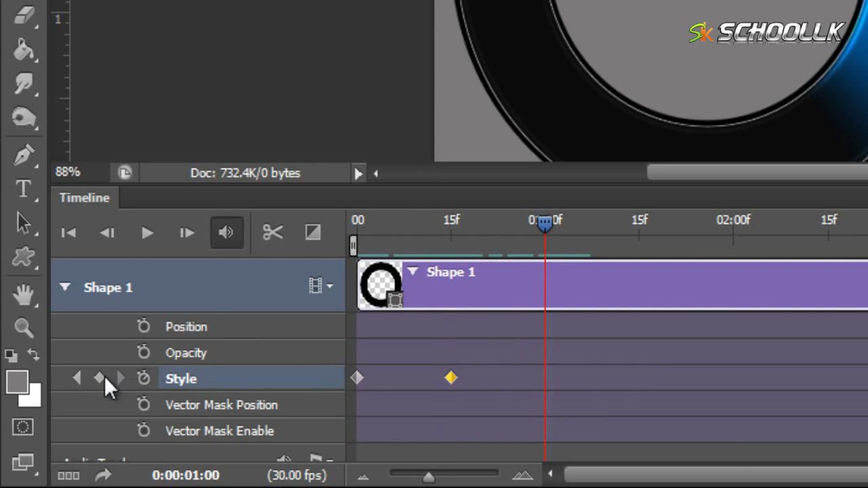
drag(538, 226, 300, 271)
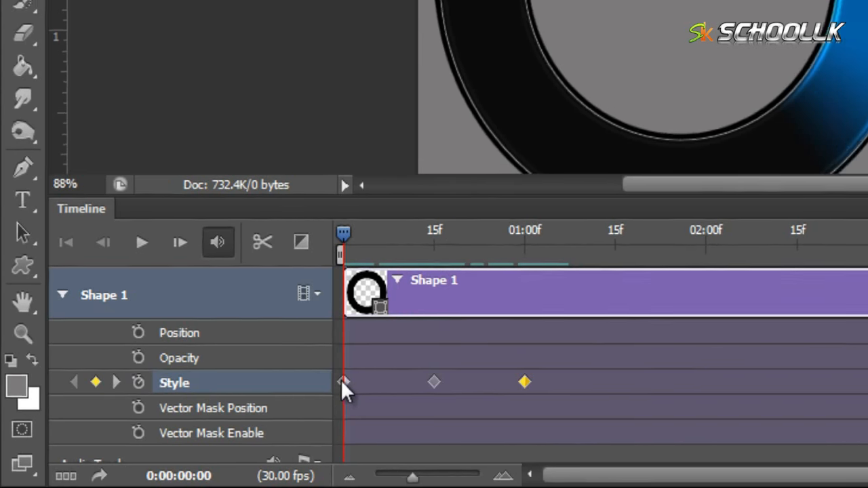
click(357, 377)
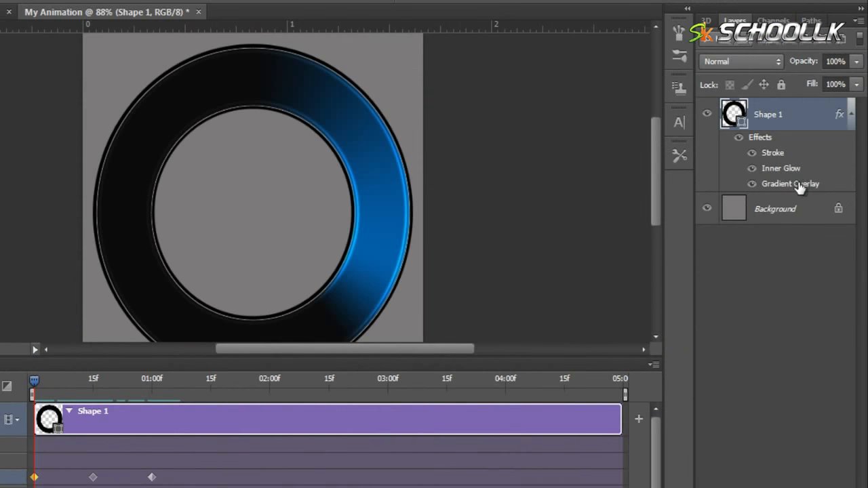
double_click(790, 185)
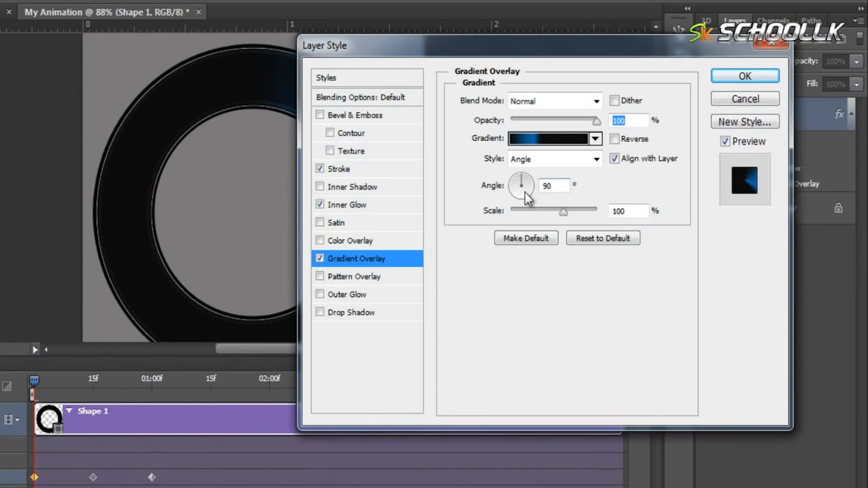
click(552, 186)
click(744, 76)
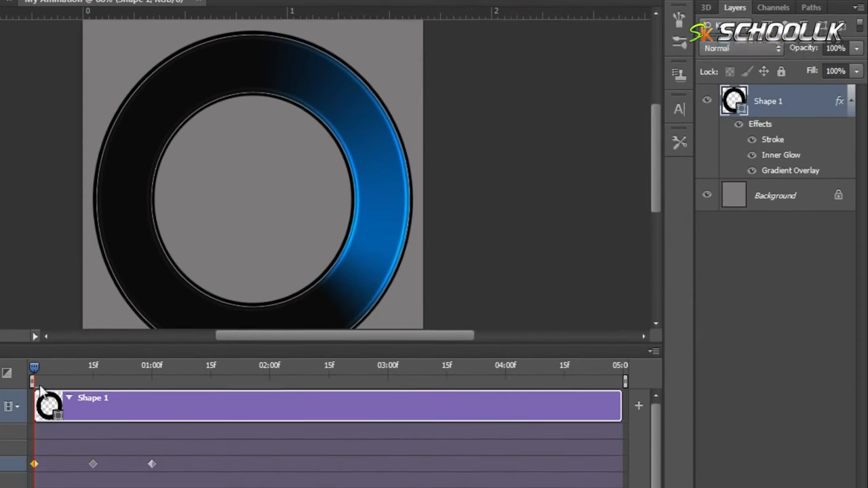
- Set the Gradient Overlay angle to -90° for the Style keyframe at 15 frames
click(93, 477)
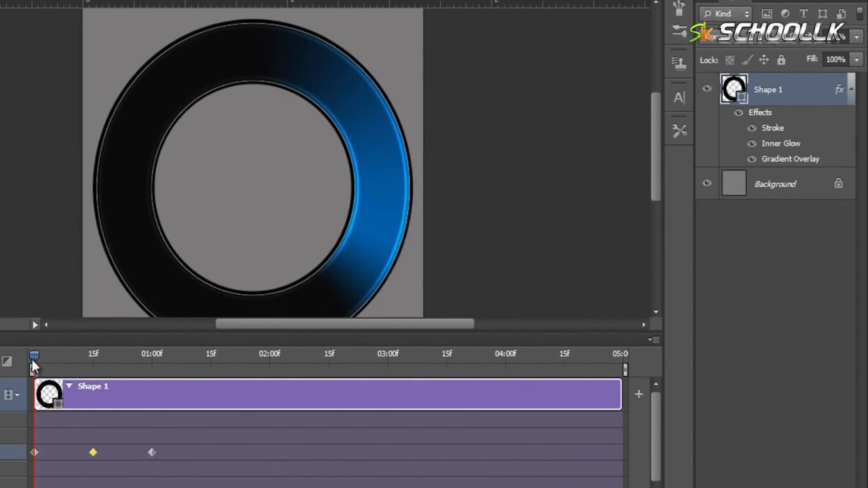
drag(84, 367, 93, 368)
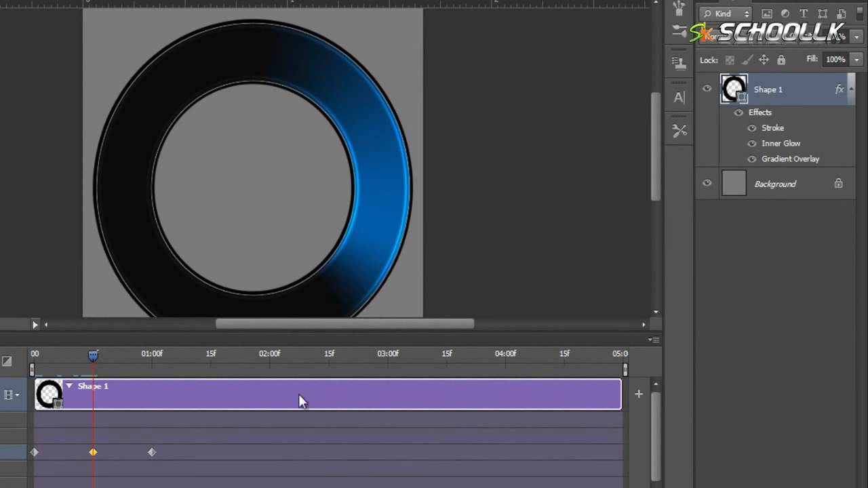
double_click(779, 160)
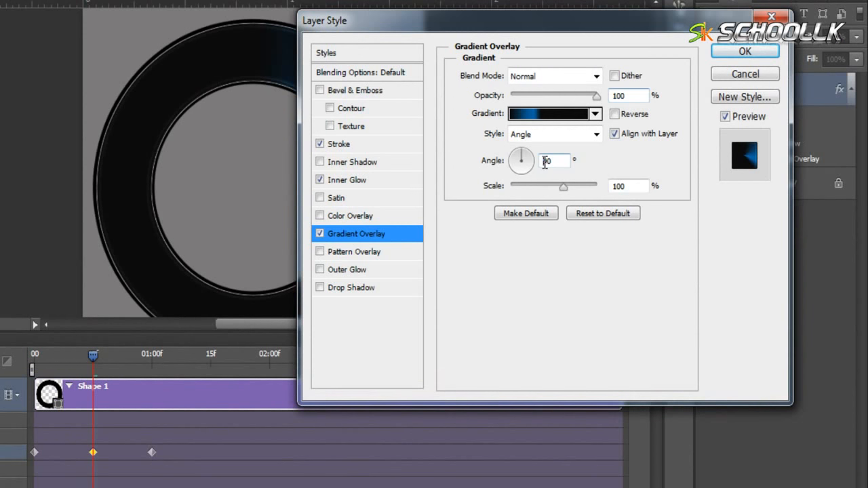
text(-)
drag(564, 161, 519, 149)
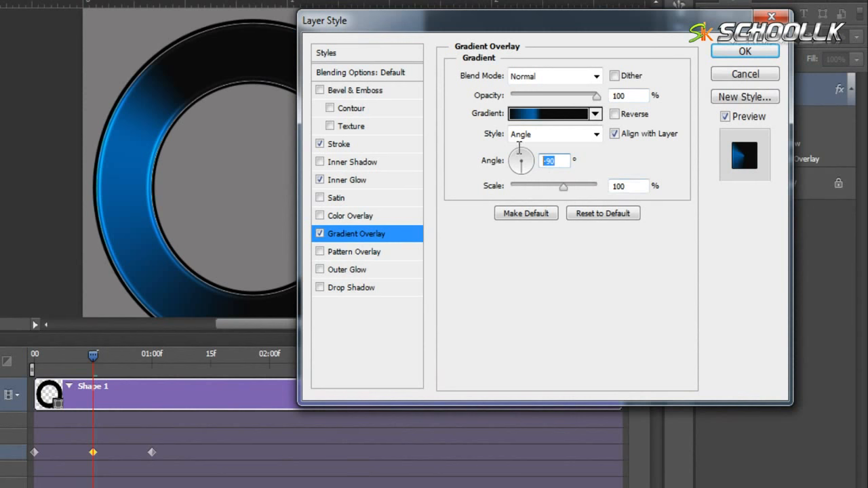
click(744, 51)
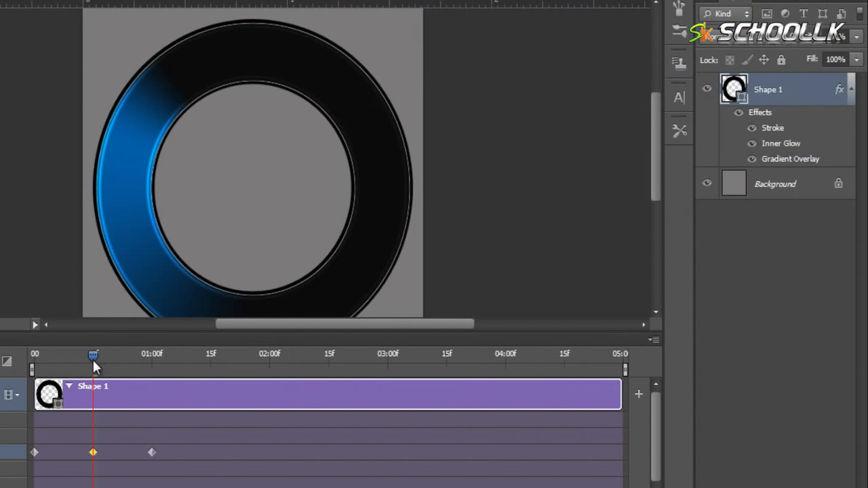
- Confirm a 90° Gradient Overlay angle for the Style keyframe at 0:00:01:00
drag(93, 360, 151, 359)
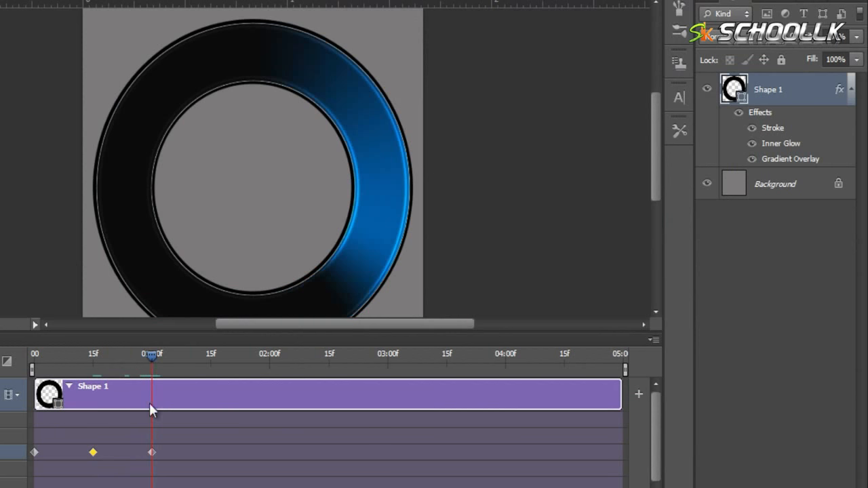
click(152, 451)
double_click(765, 163)
click(739, 52)
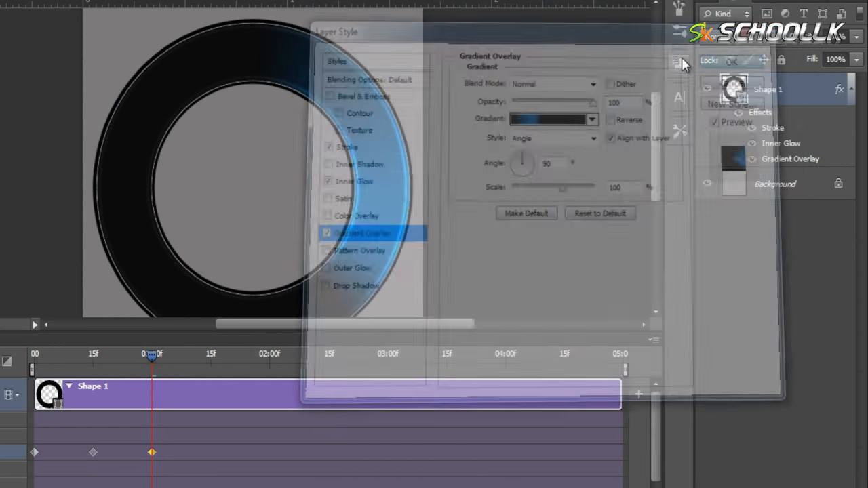
- Play and scrub the animation from the start to examine how the ring's glow moves between and beyond the Style keyframes
drag(152, 355, 34, 354)
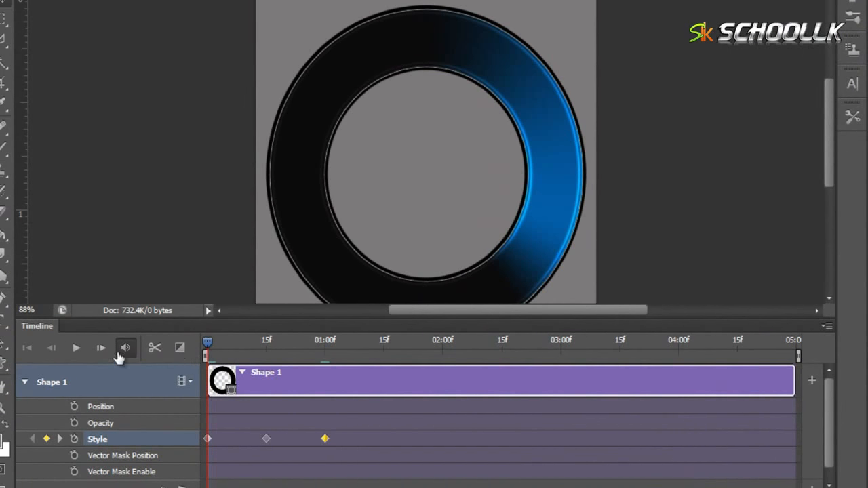
click(76, 350)
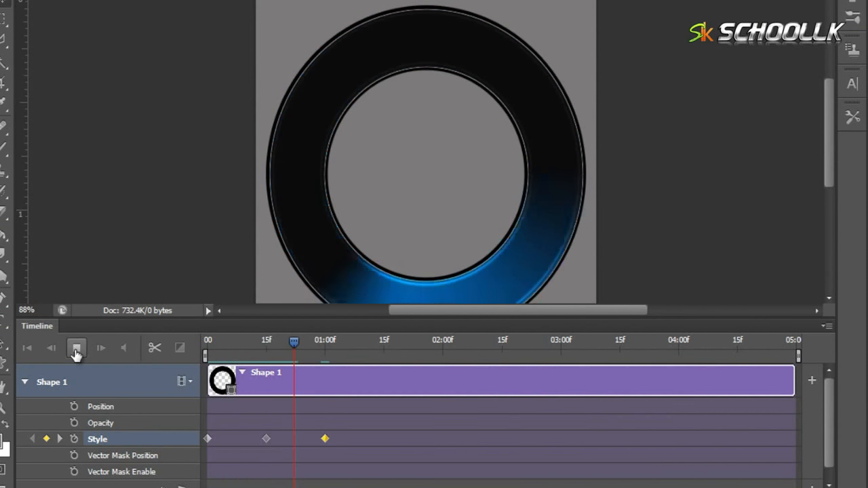
click(76, 350)
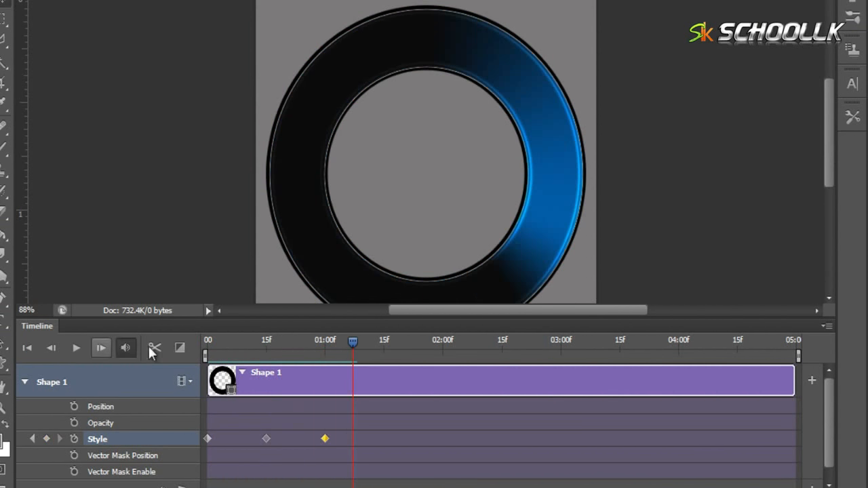
drag(327, 343, 298, 352)
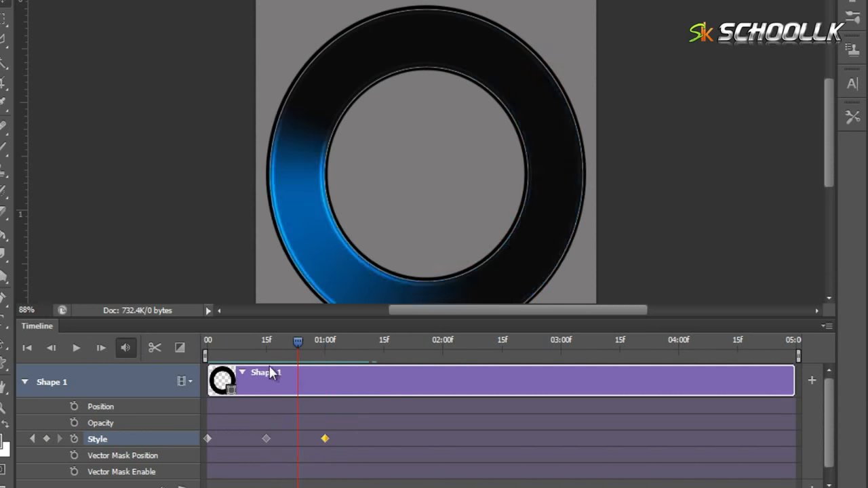
click(77, 349)
click(77, 349)
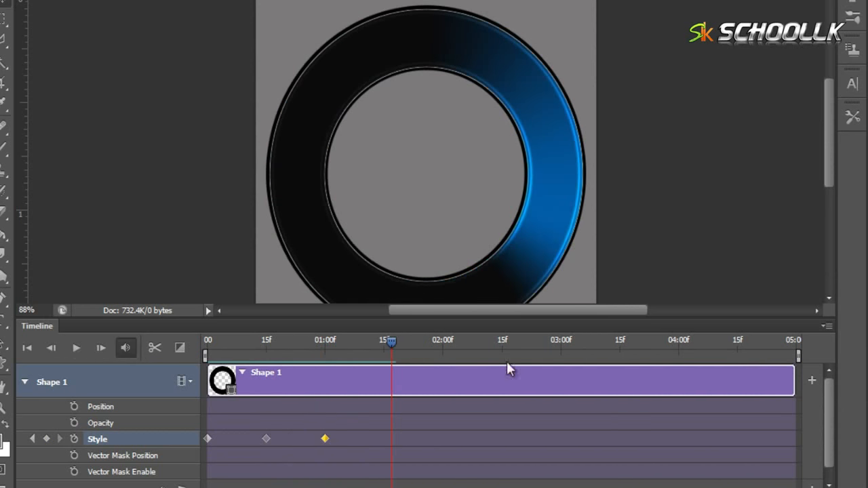
mouse_move(328, 343)
mouse_down()
mouse_move(450, 343)
mouse_move(326, 351)
mouse_up()
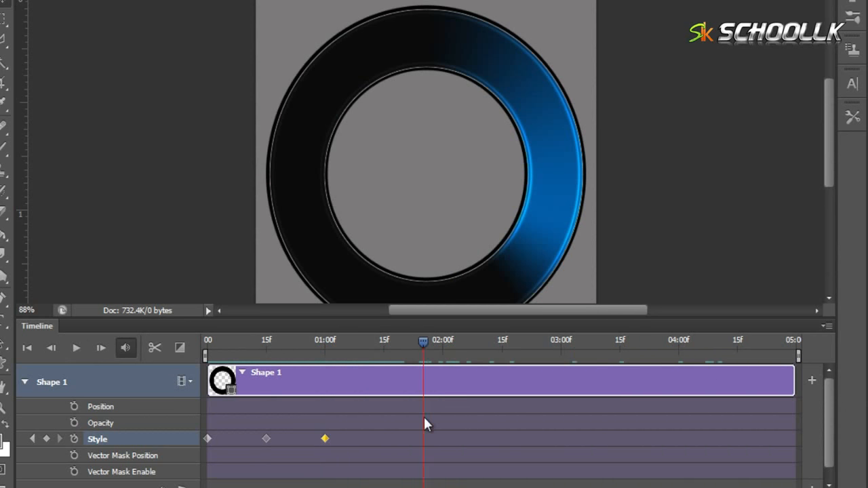
- Shorten the timeline's work area to end just after the 0:00:01:00 keyframe and play the trimmed animation from the start
drag(671, 446, 324, 441)
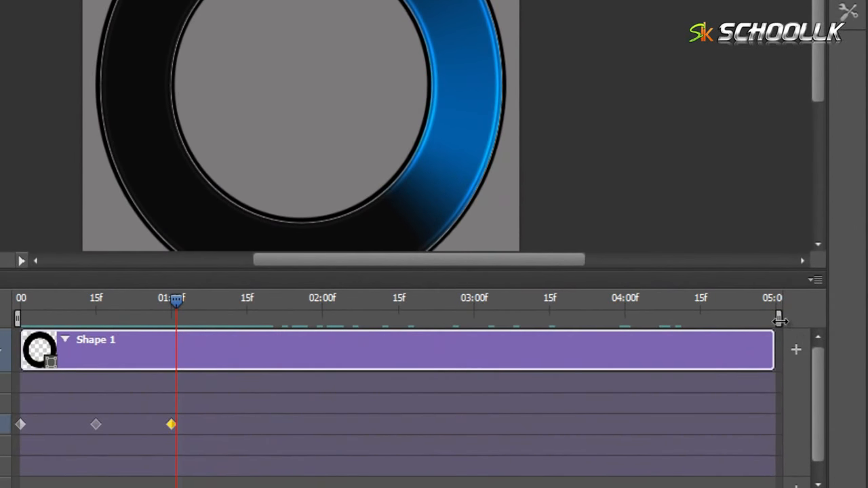
drag(779, 320, 192, 348)
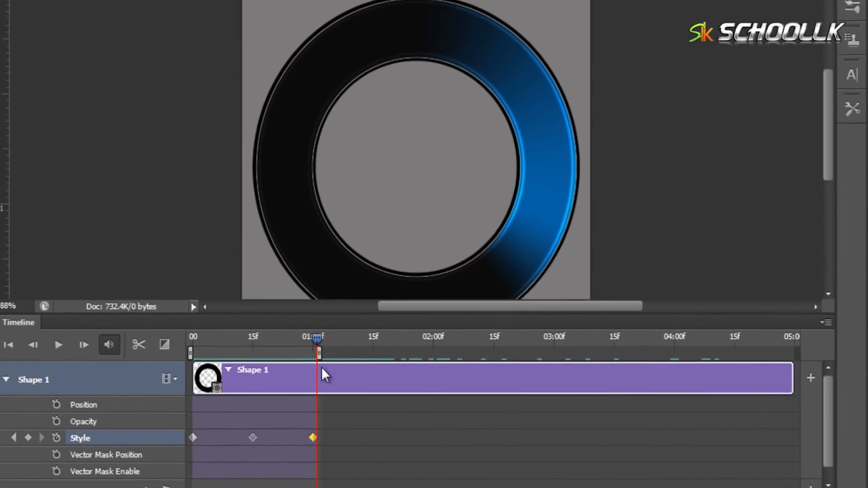
click(43, 351)
click(89, 352)
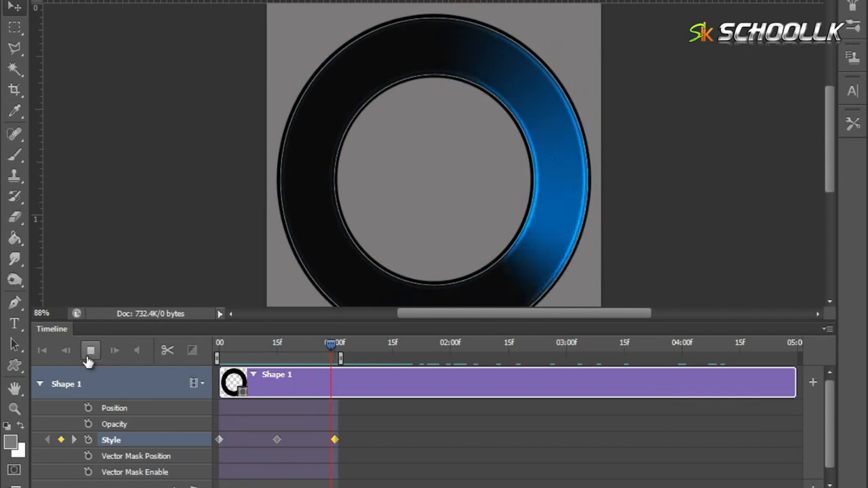
click(89, 351)
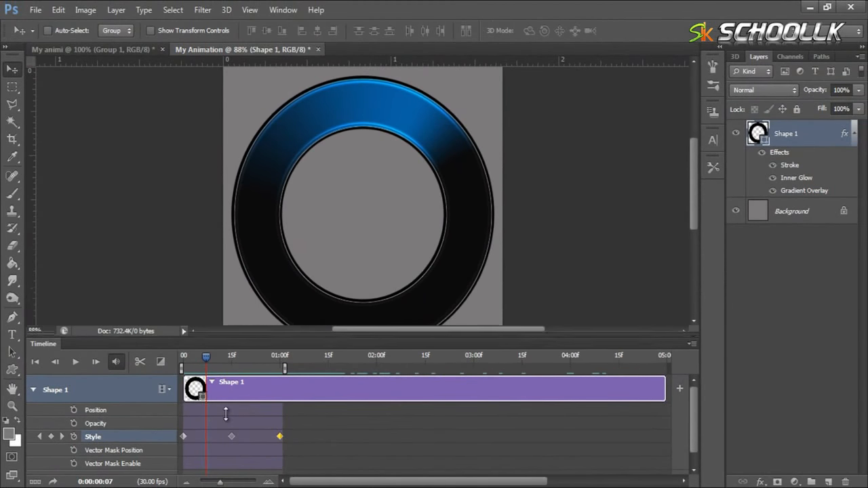
- Reduce the height of the Timeline panel and put the Shape 1 layer into a group
drag(225, 414, 227, 419)
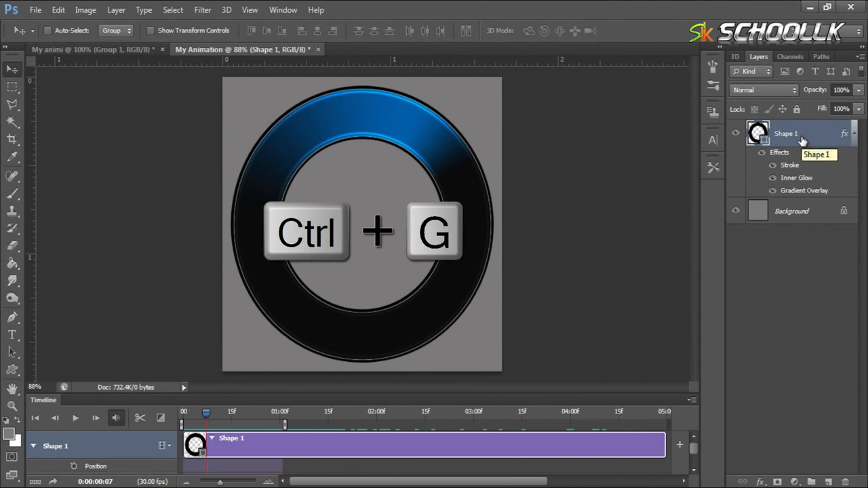
key(ctrl+g)
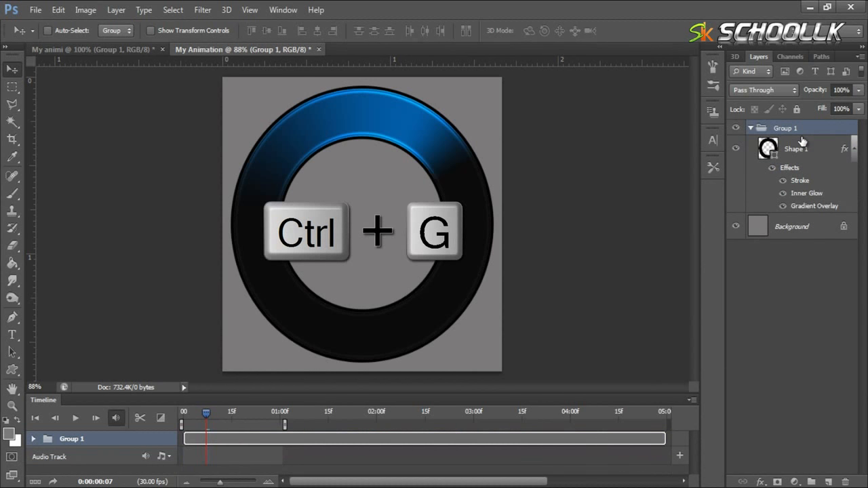
- Create a new 500 x 500 pixel RGB document at 300 pixels/inch with a white background
click(34, 9)
click(40, 19)
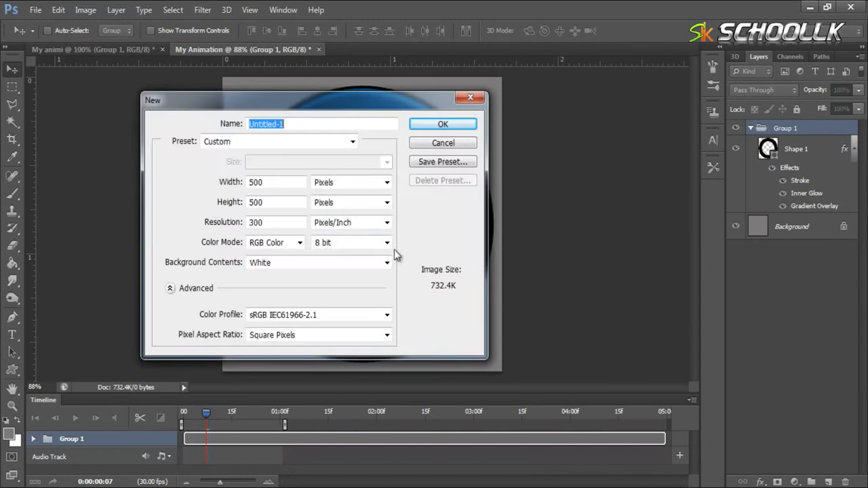
double_click(255, 181)
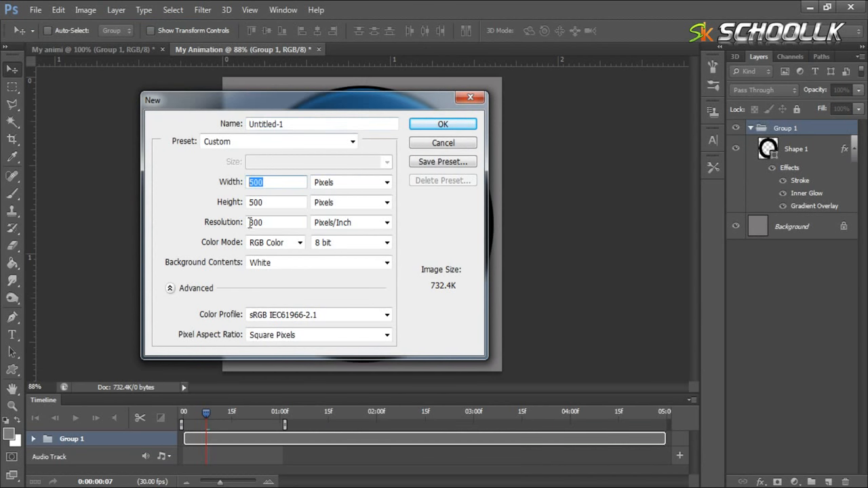
key(Tab)
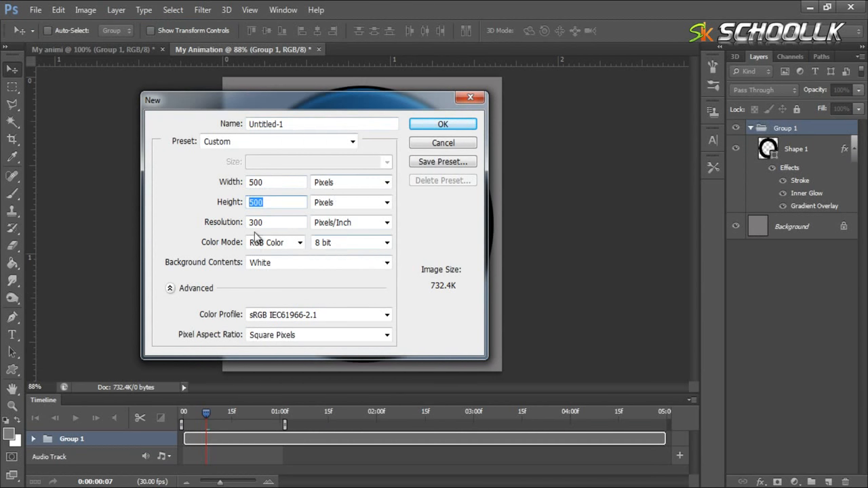
click(474, 125)
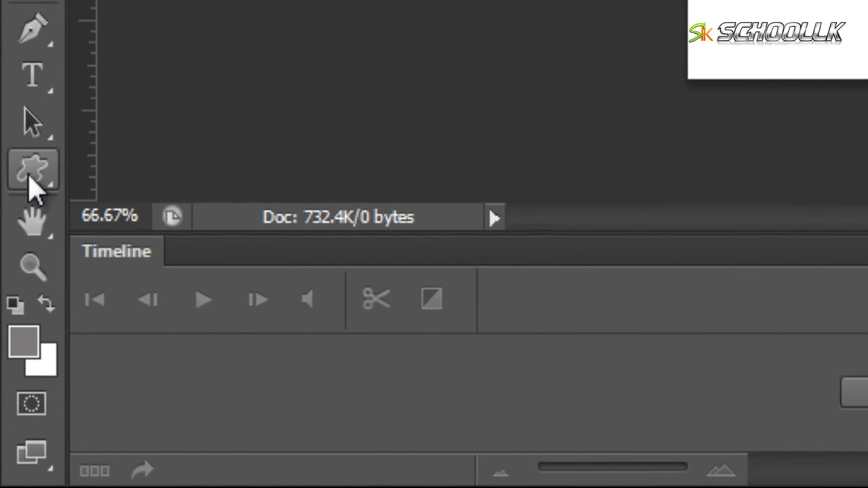
- Draw a hexagon frame custom shape about 207 x 179 px and move it near the middle of the canvas
click(28, 175)
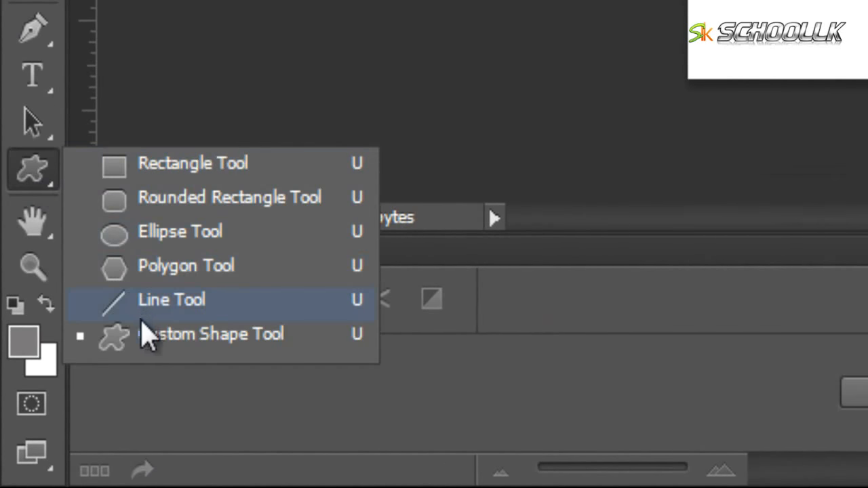
click(144, 332)
click(439, 85)
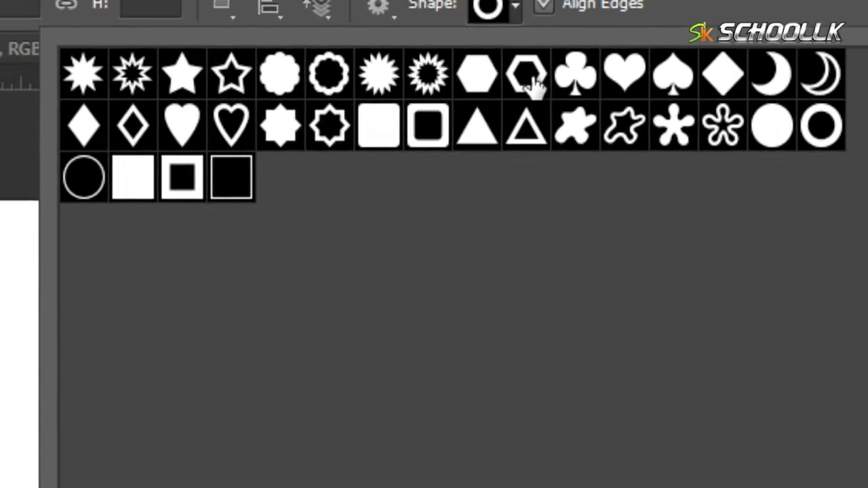
click(530, 79)
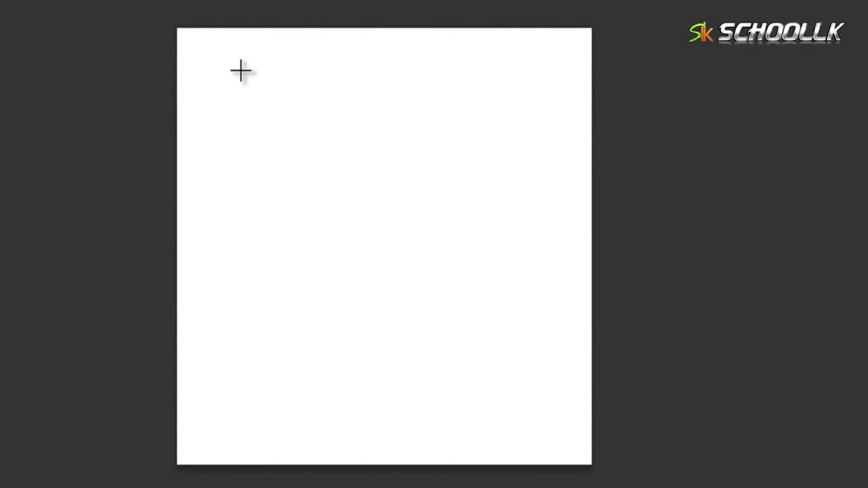
drag(212, 82, 381, 290)
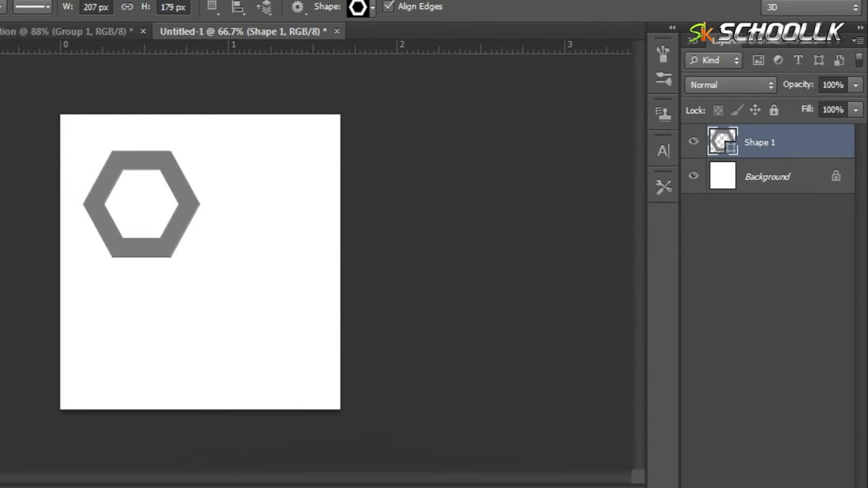
key(v)
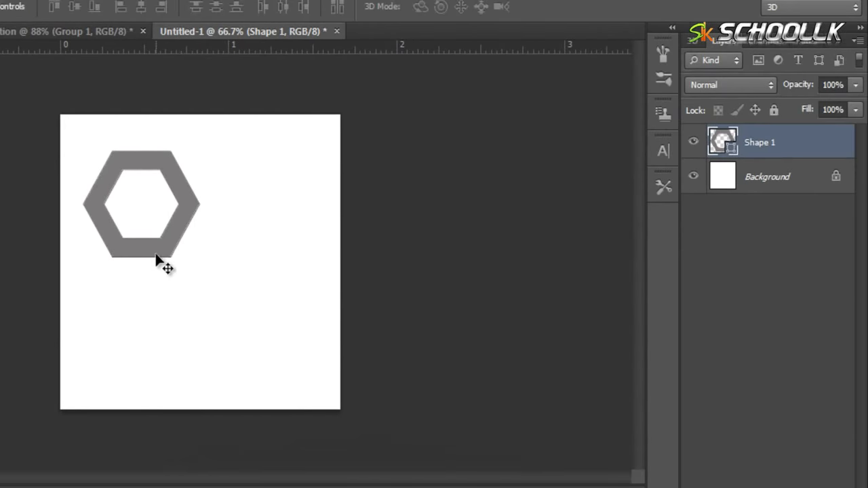
drag(155, 265, 208, 339)
- Change the hexagon frame's fill colour to black and shift the shape slightly upward on the canvas
double_click(730, 143)
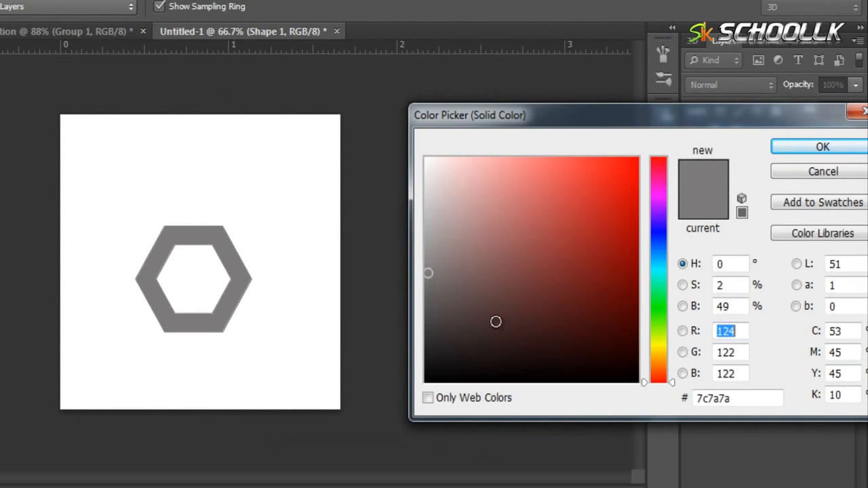
click(440, 393)
click(821, 157)
drag(234, 295, 236, 283)
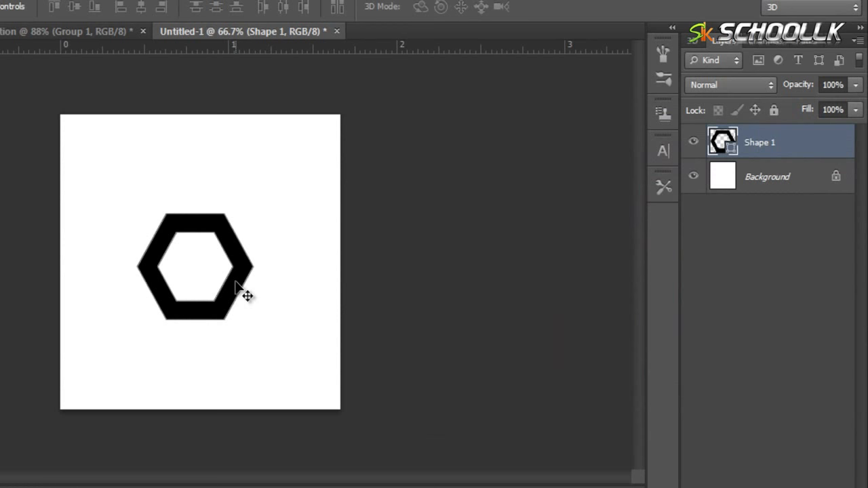
- Duplicate the black hexagon frame twice, placing one copy above and one below the original with overlapping horizontal edges
key(alt)
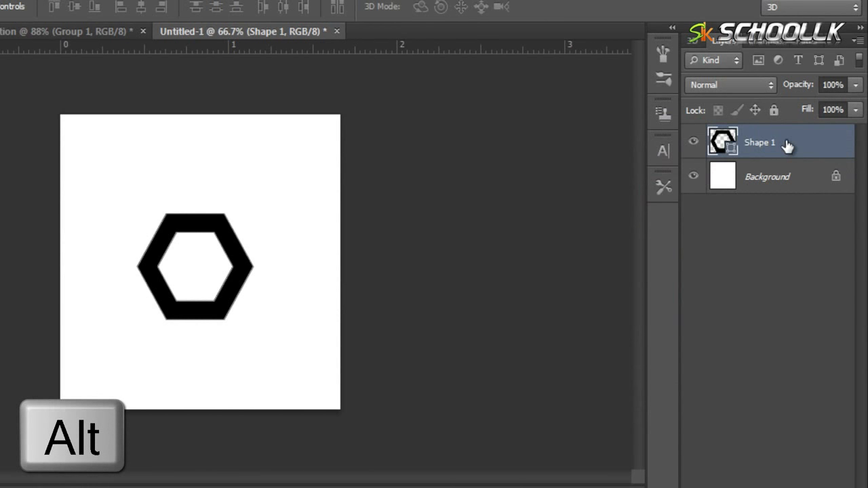
drag(224, 306, 224, 216)
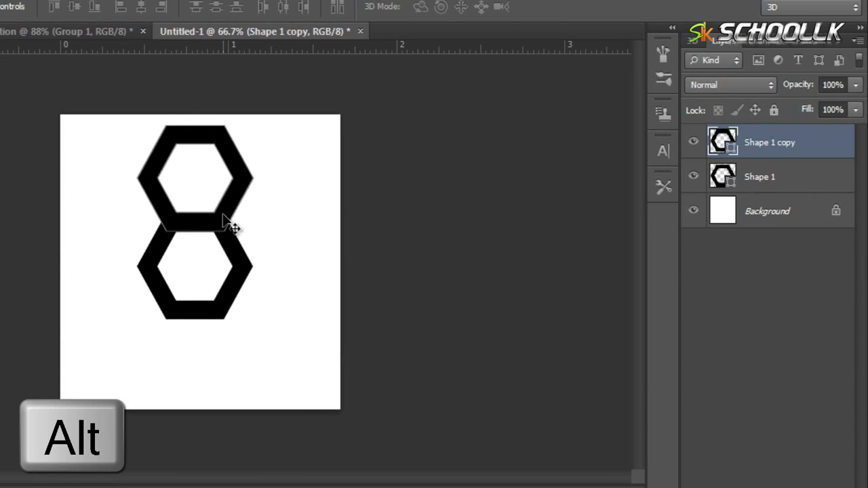
drag(224, 215, 208, 351)
scroll(210, 333, up, 6)
scroll(208, 347, down, 4)
scroll(208, 348, down, 2)
- Duplicate the hexagon frame into a second column and align it in the notch between the upper two hexagons
drag(231, 394, 328, 241)
scroll(249, 196, up, 7)
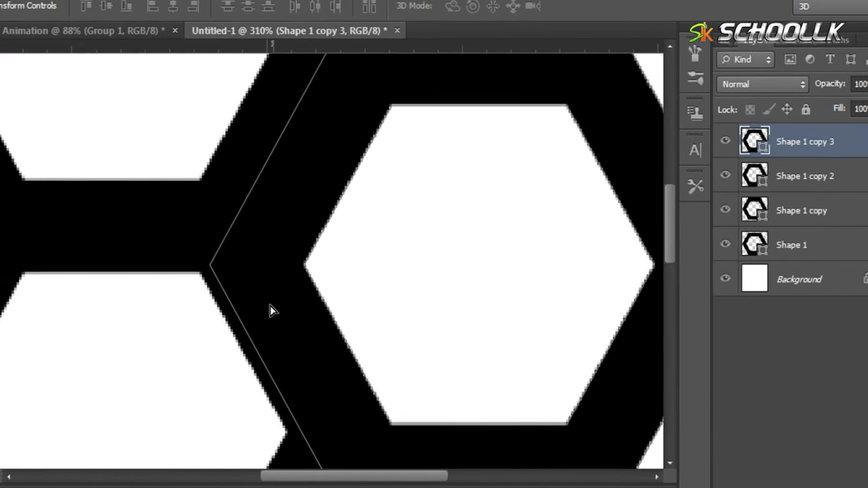
drag(242, 307, 214, 281)
- Duplicate the second-column hexagon downward and align it in the notch between the lower two hexagons
drag(333, 273, 345, 411)
scroll(331, 267, down, 2)
scroll(331, 271, down, 3)
scroll(342, 410, up, 5)
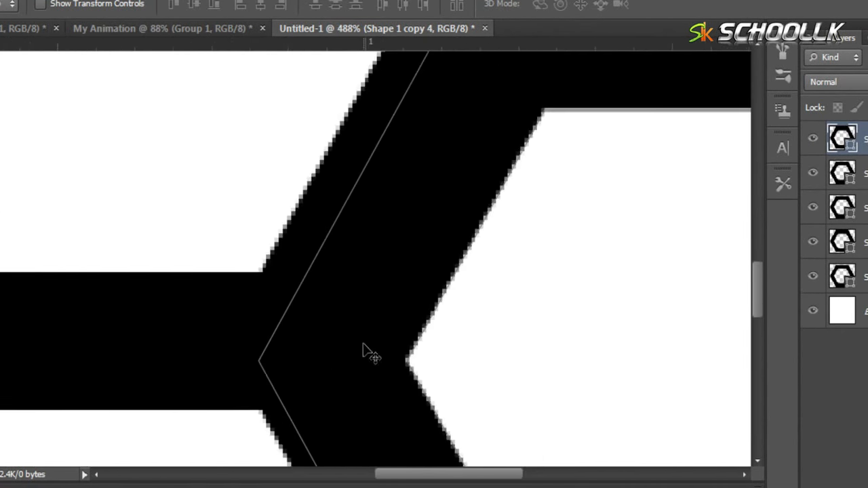
drag(364, 353, 333, 326)
scroll(333, 325, down, 6)
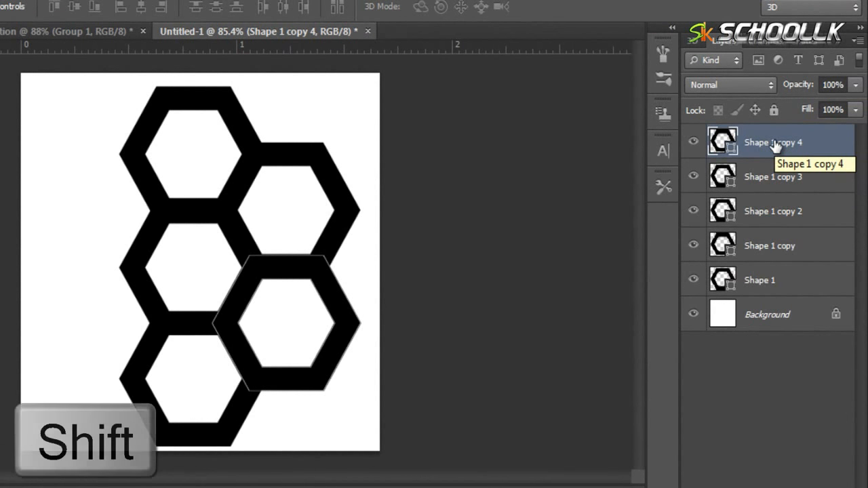
- Select all five hexagon shape layers and merge them into one shape layer
shift+click(775, 287)
right_click(772, 285)
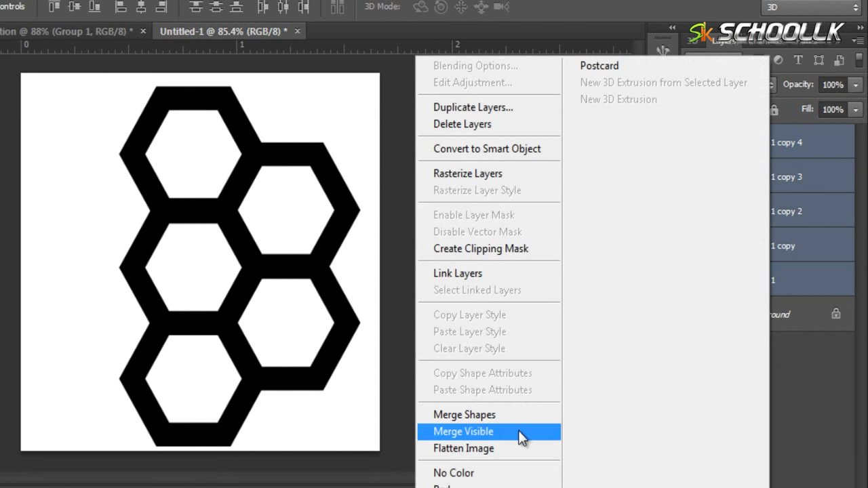
click(478, 415)
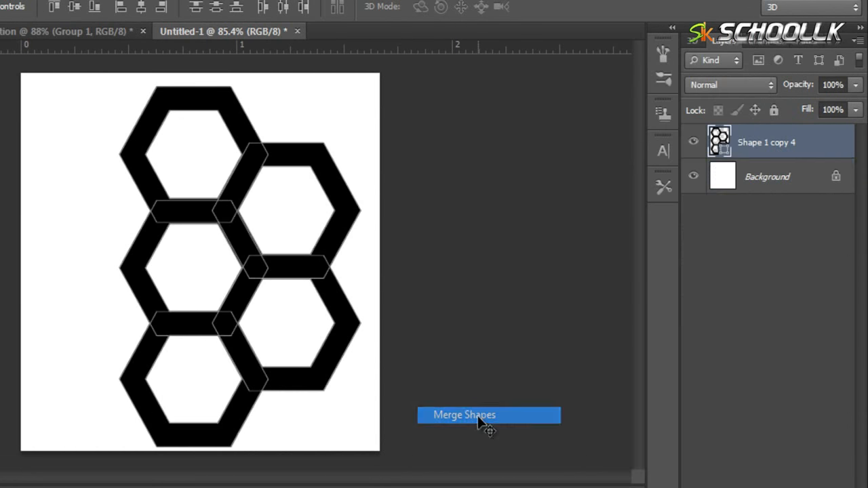
- Shift the merged honeycomb shape slightly up and to the left on the canvas and rasterize its layer
drag(309, 265, 291, 256)
right_click(791, 141)
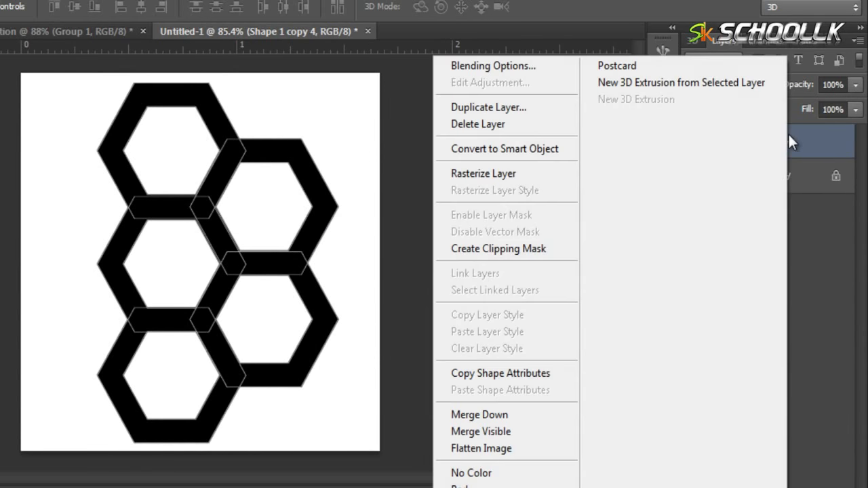
click(479, 172)
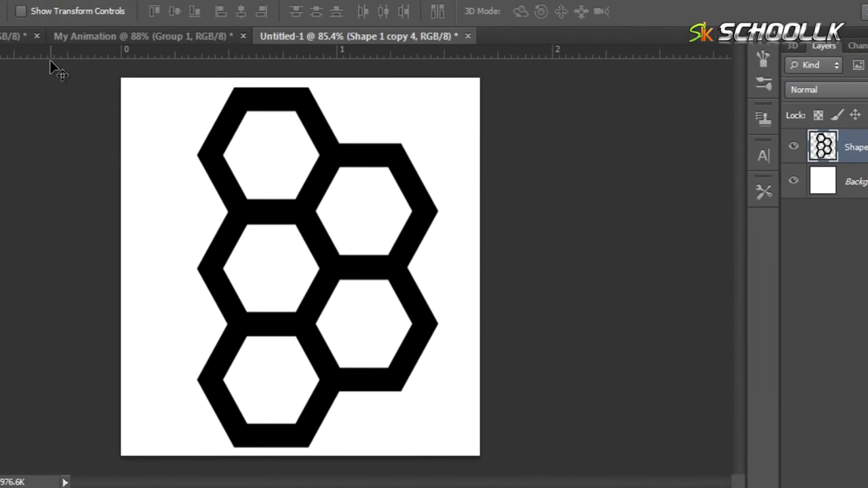
- Move the honeycomb layer about 0.057 in right and 0.083 in down, and check that the Rulers option is enabled
drag(6, 57, 19, 76)
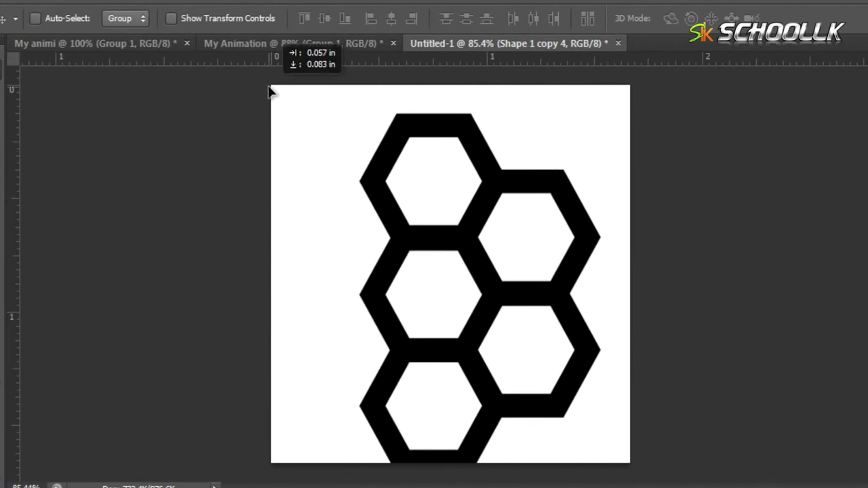
drag(269, 91, 270, 91)
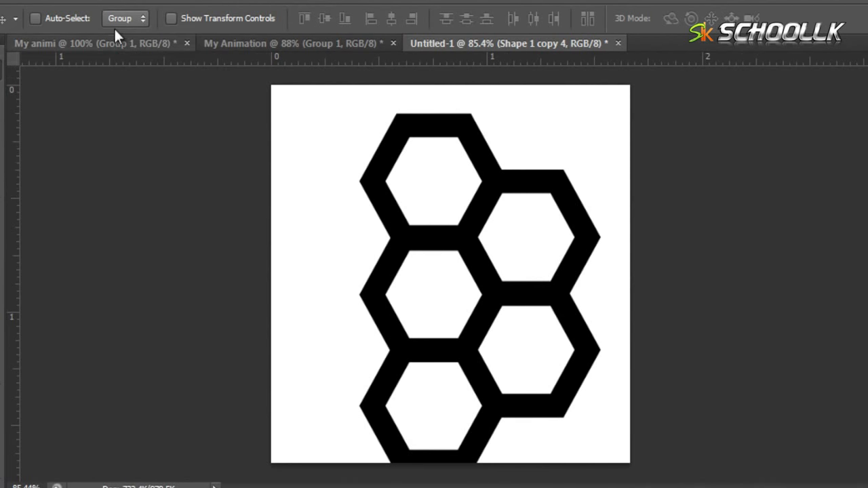
click(293, 13)
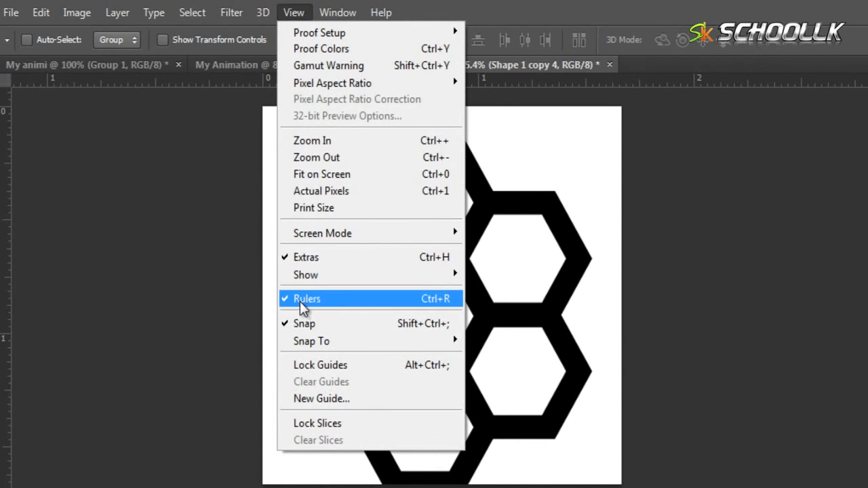
click(639, 3)
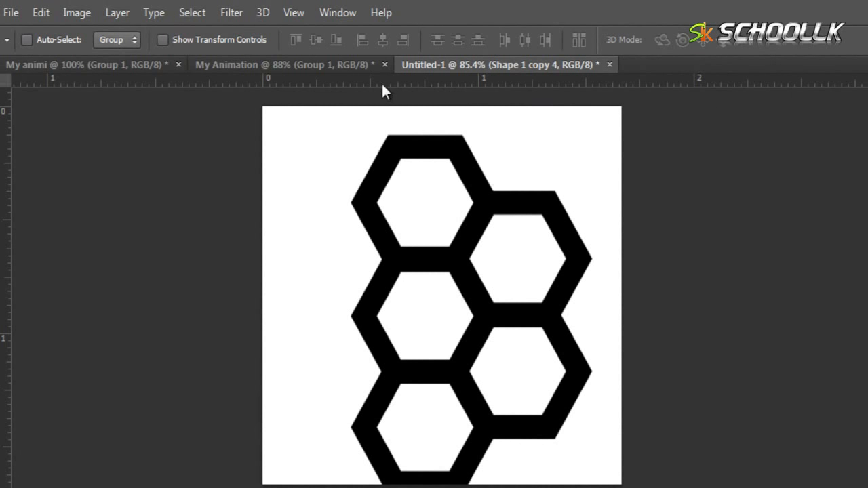
- Place a horizontal guide through the centre corners of the topmost hexagon
drag(314, 82, 372, 202)
drag(372, 202, 369, 202)
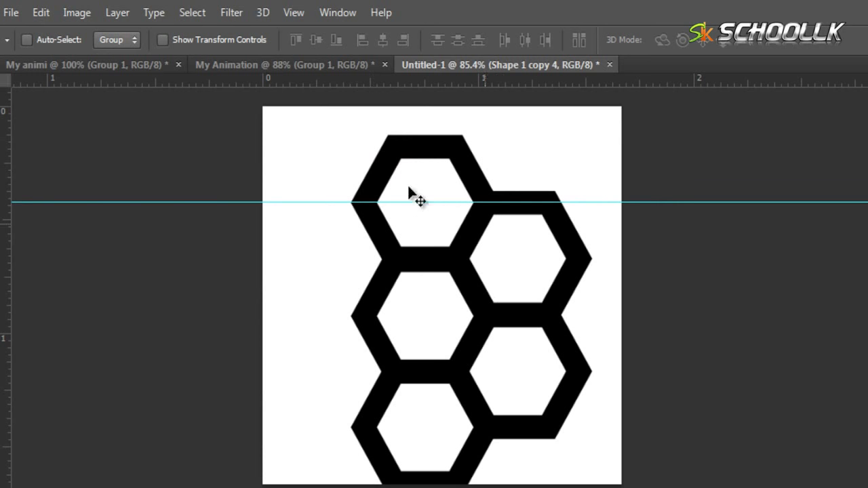
scroll(388, 203, up, 4)
scroll(587, 201, down, 5)
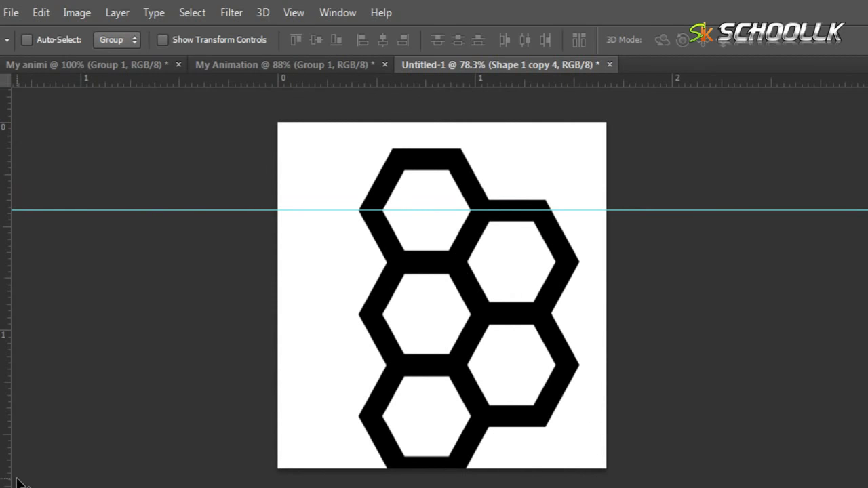
- Add a horizontal guide through the lowest hexagon's centre and vertical guides at the first column's inner left corners and the second column's outer right corners
drag(7, 478, 404, 277)
drag(501, 83, 485, 418)
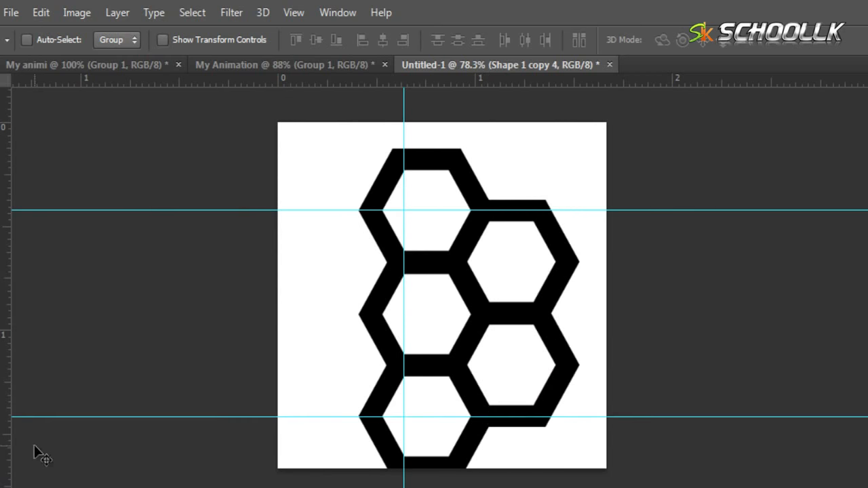
drag(5, 451, 579, 271)
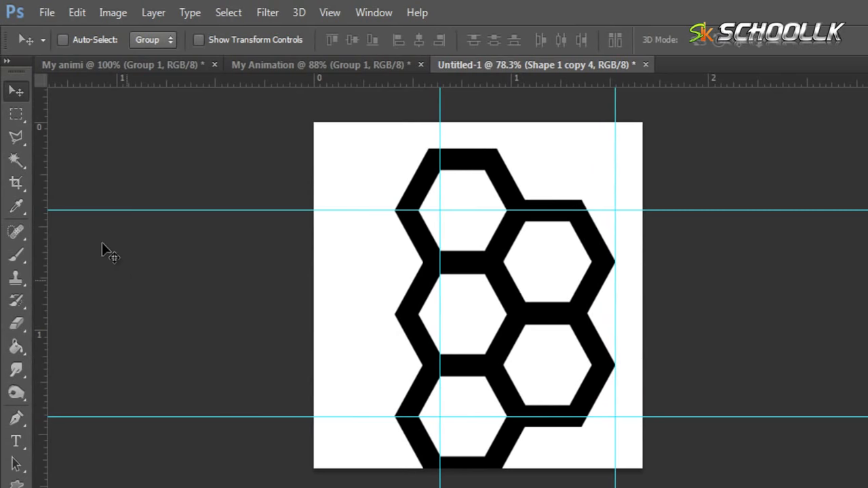
- Make a rectangular marquee selection of about 0.890 x 1.000 in, bounded by the four guides
click(22, 120)
right_click(22, 121)
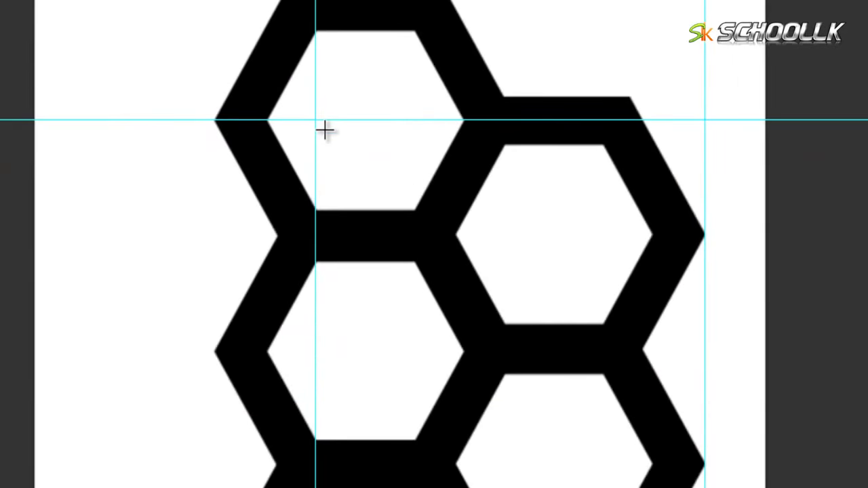
scroll(316, 122, down, 2)
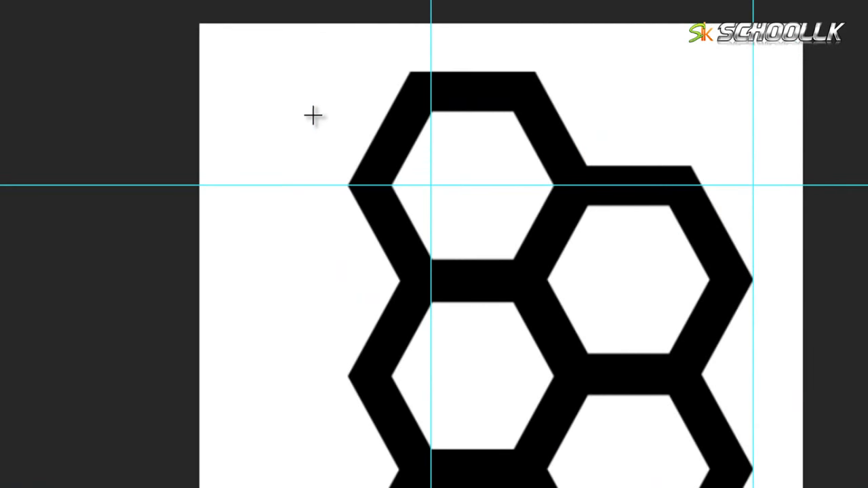
drag(432, 183, 634, 411)
drag(575, 372, 680, 487)
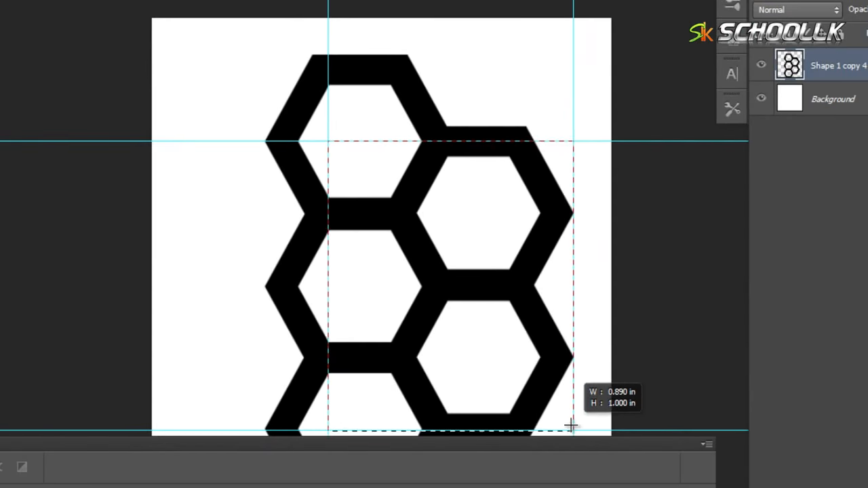
drag(573, 430, 573, 430)
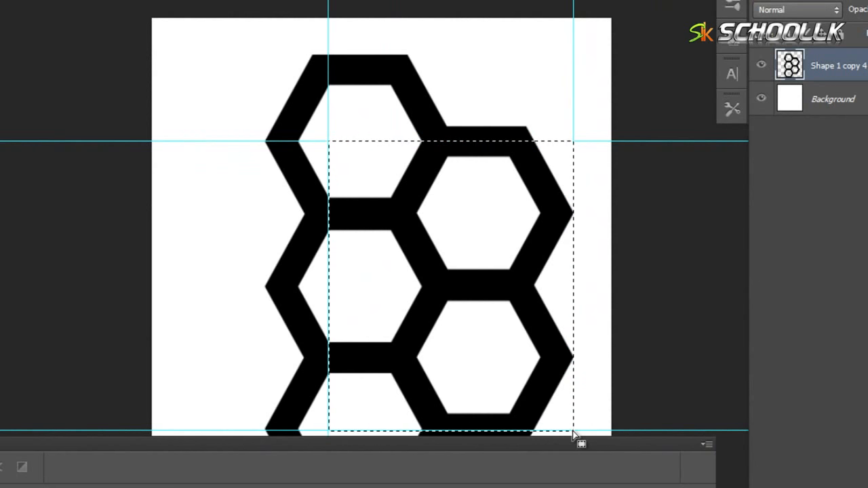
drag(510, 353, 362, 244)
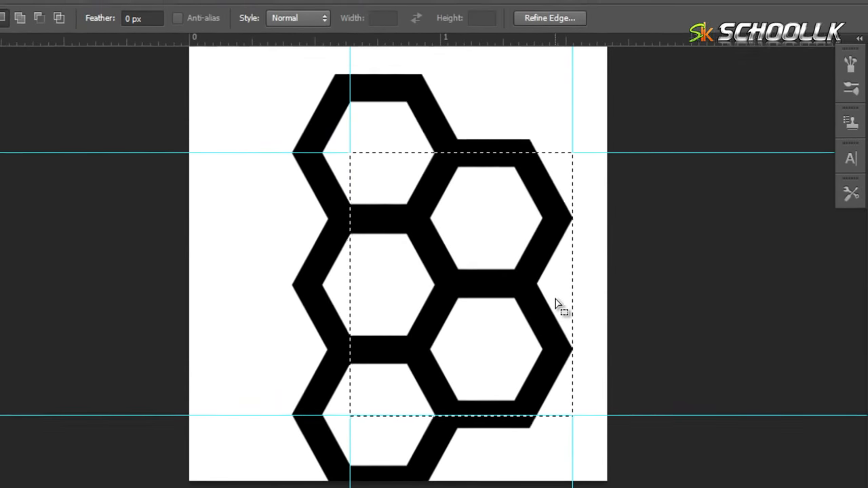
- Invert the selection and delete the parts of the honeycomb outside the guide rectangle
click(163, 13)
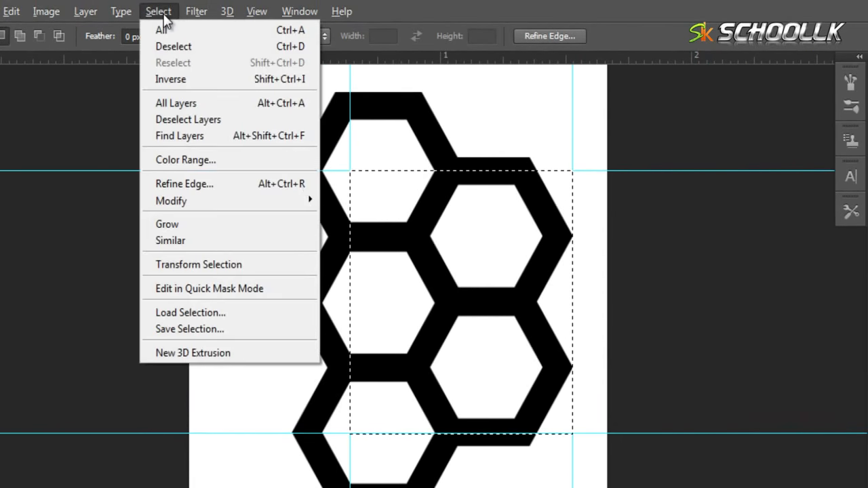
click(171, 63)
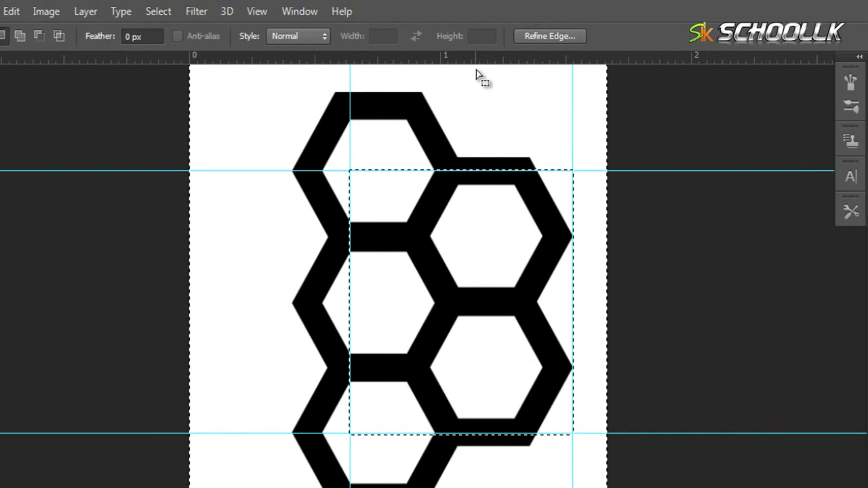
key(Delete)
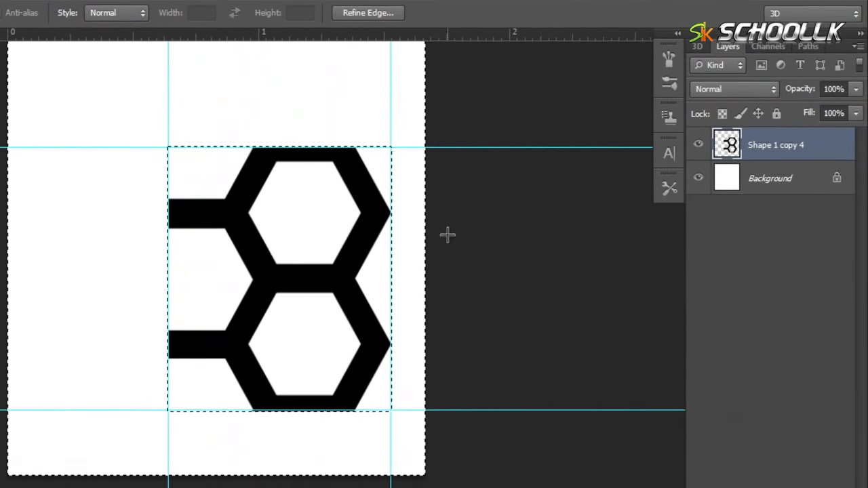
- Delete the white Background layer and clear the selection
click(750, 187)
key(Delete)
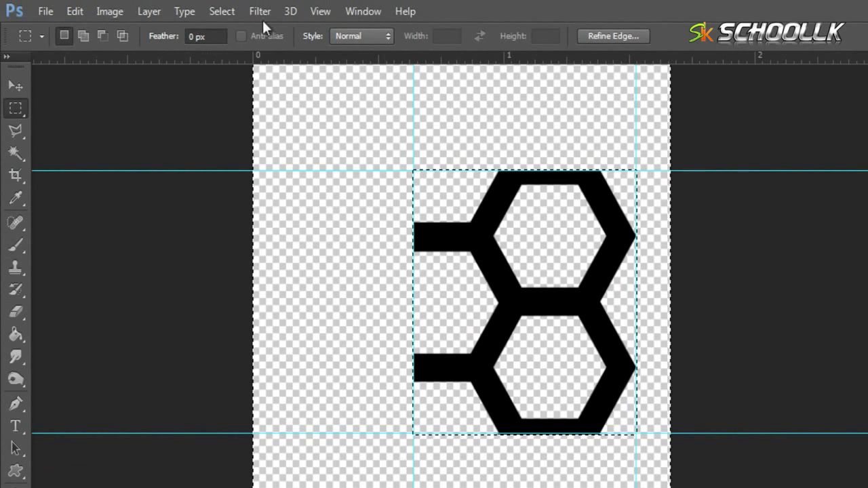
click(230, 8)
click(244, 45)
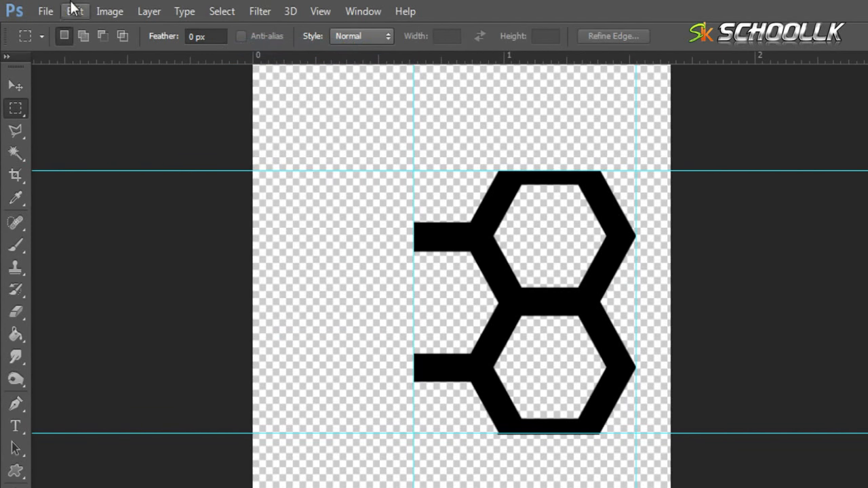
- Trim the canvas based on transparent pixels on the top, bottom, left and right sides
click(101, 14)
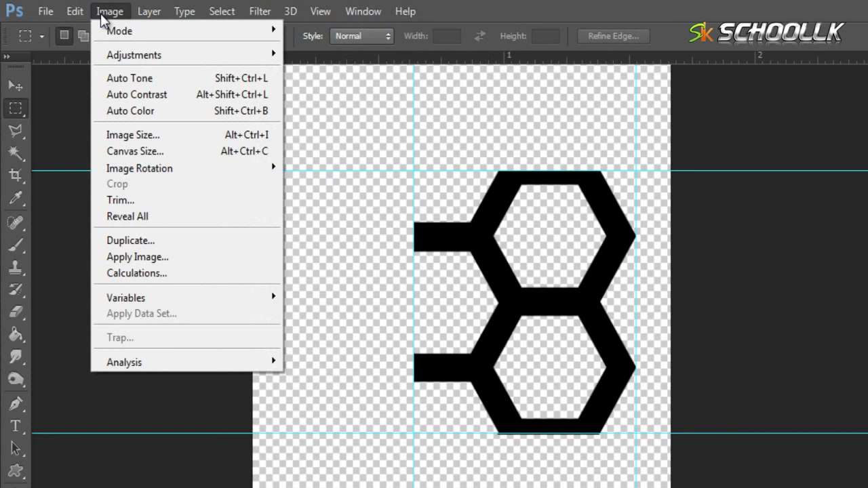
click(121, 200)
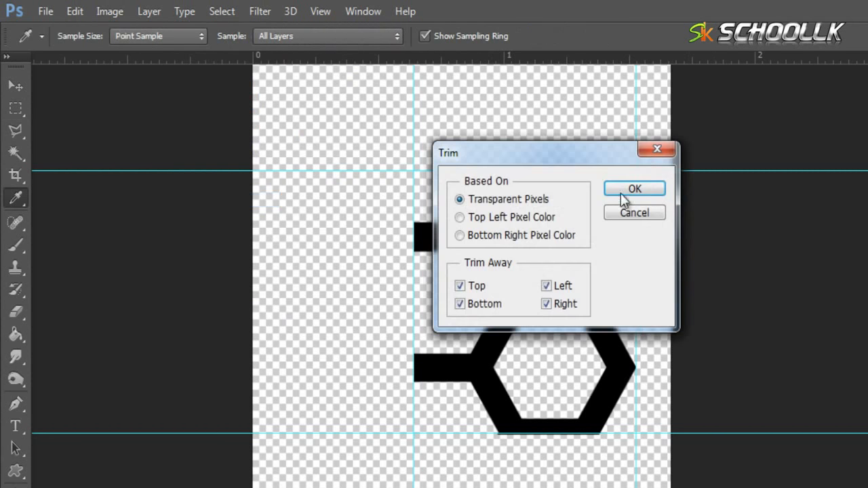
click(627, 190)
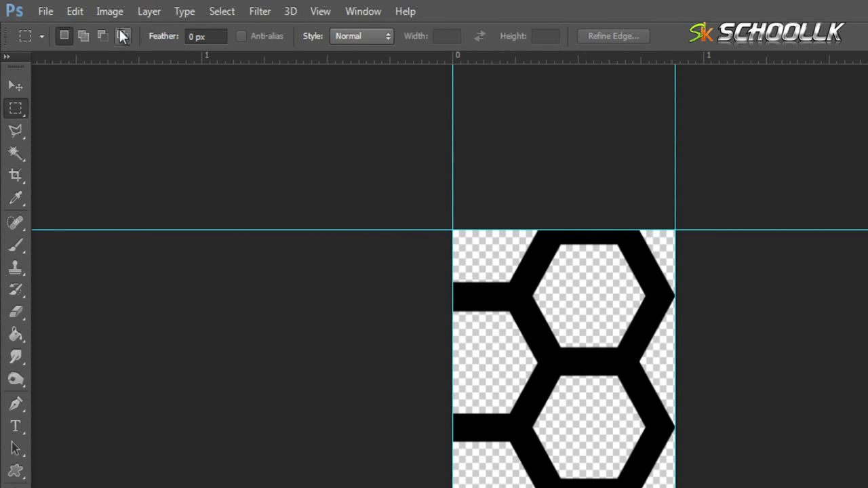
- Invert the honeycomb tile's colours to turn the black shape white
click(109, 11)
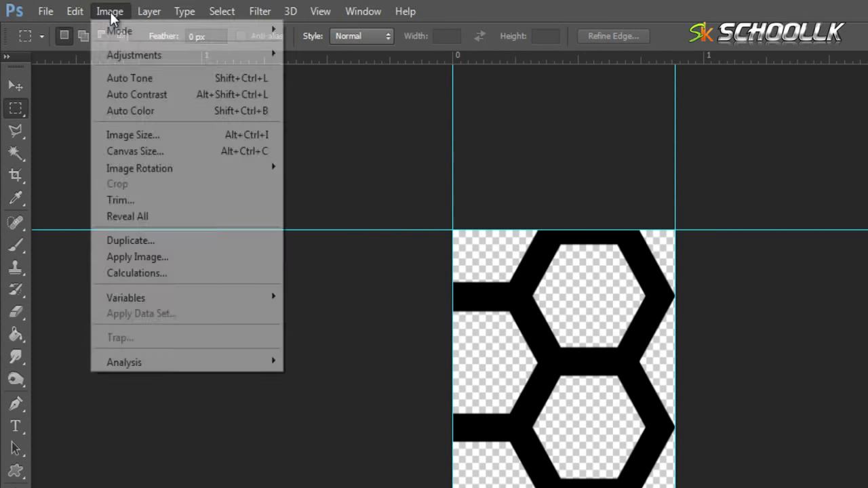
mouse_move(129, 55)
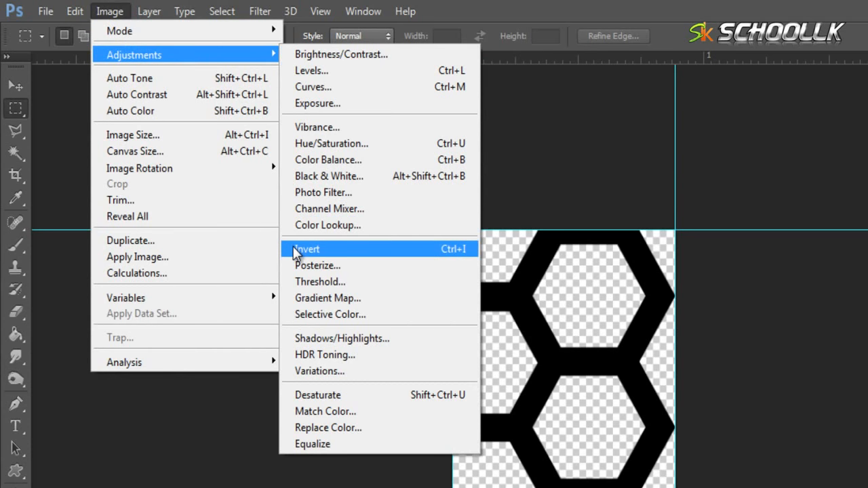
click(296, 250)
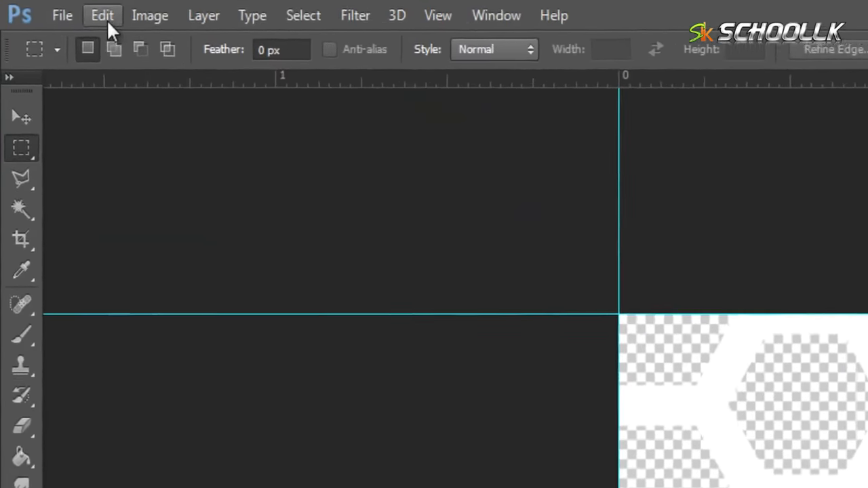
- Define the white honeycomb tile as a pattern named KKKKKK
click(64, 11)
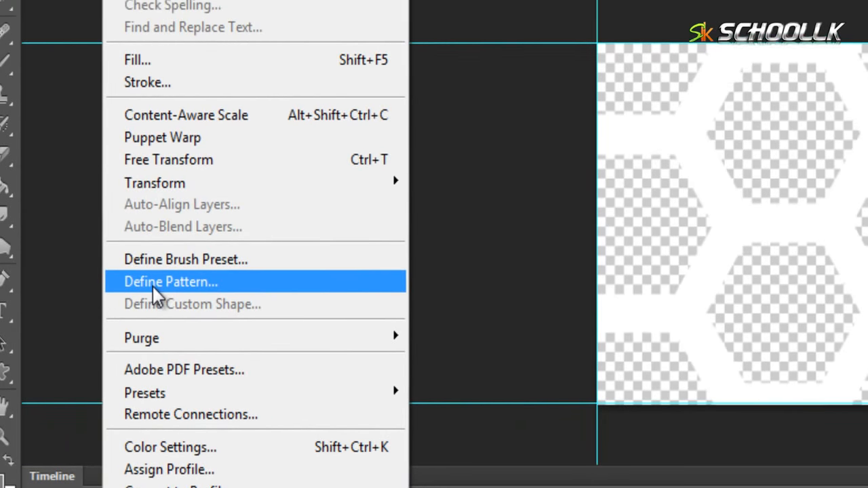
click(176, 274)
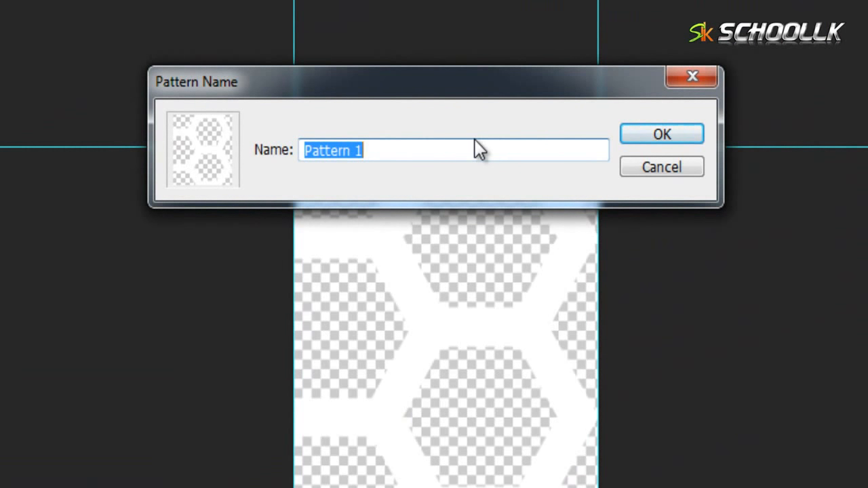
text(KKKKKK)
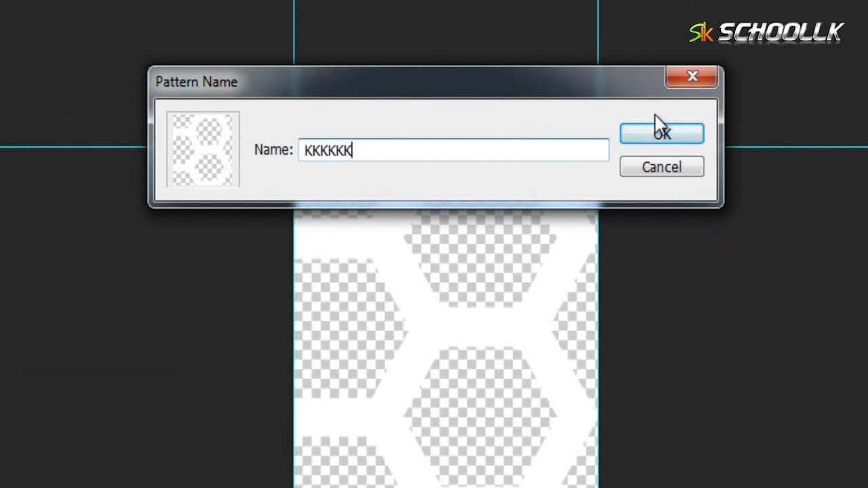
click(674, 130)
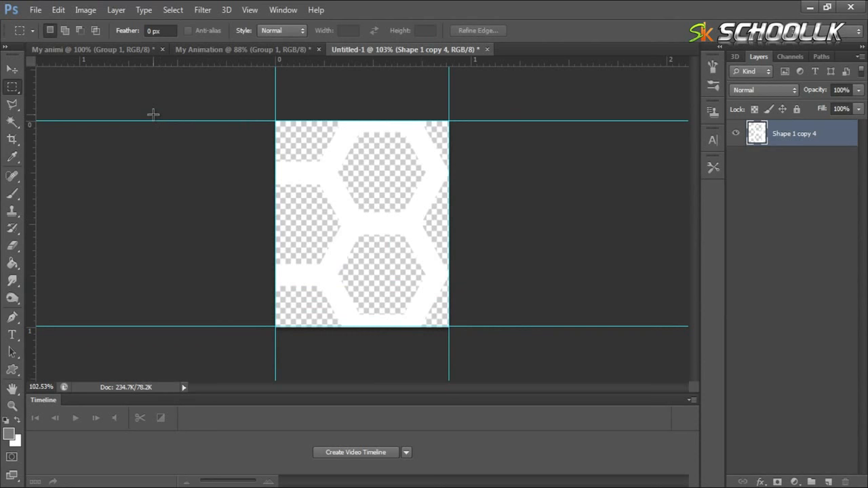
- In the My Animation document, add a Pattern Overlay effect to Group 1 using the new white honeycomb pattern
click(191, 50)
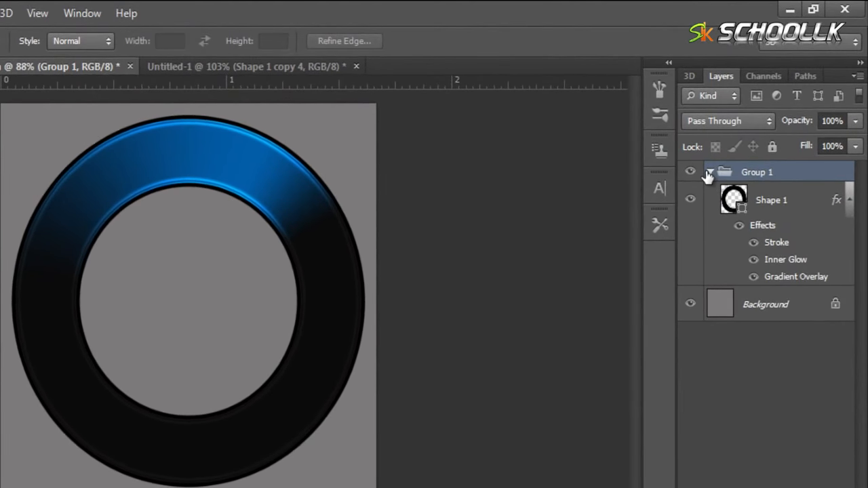
click(751, 129)
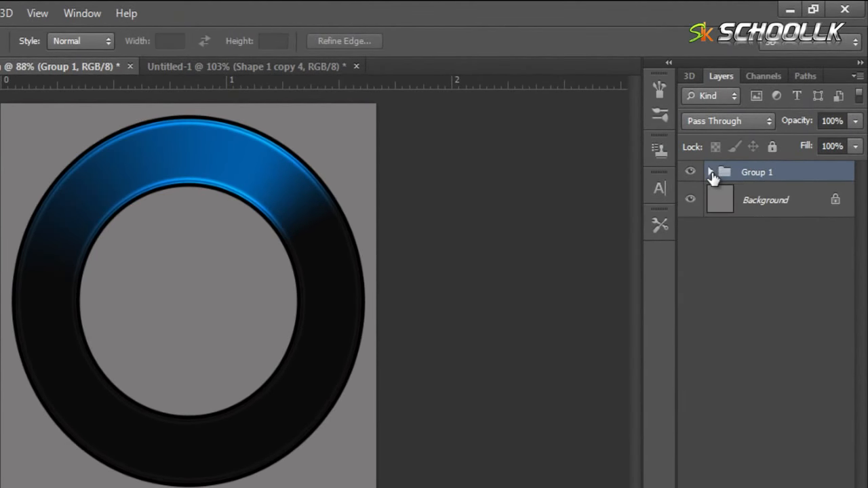
click(710, 173)
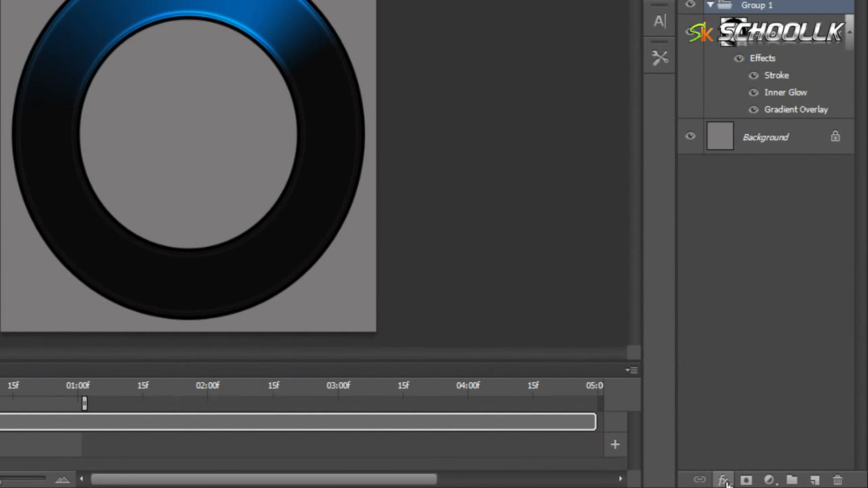
click(724, 483)
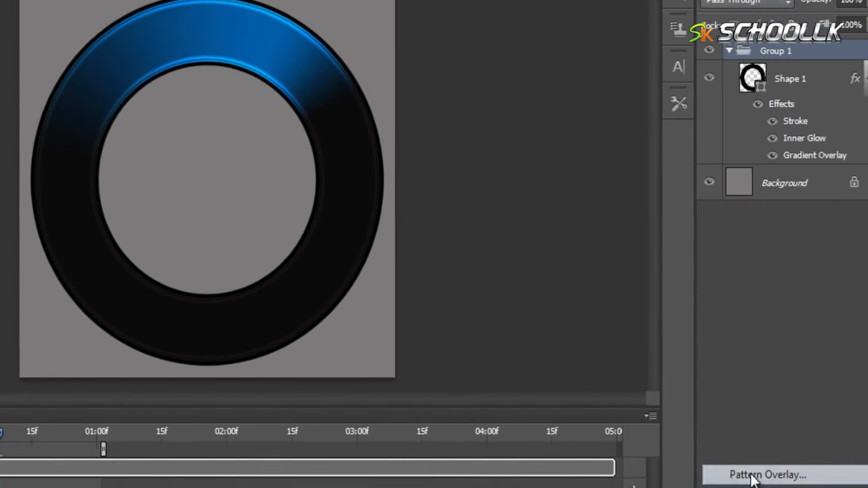
click(752, 476)
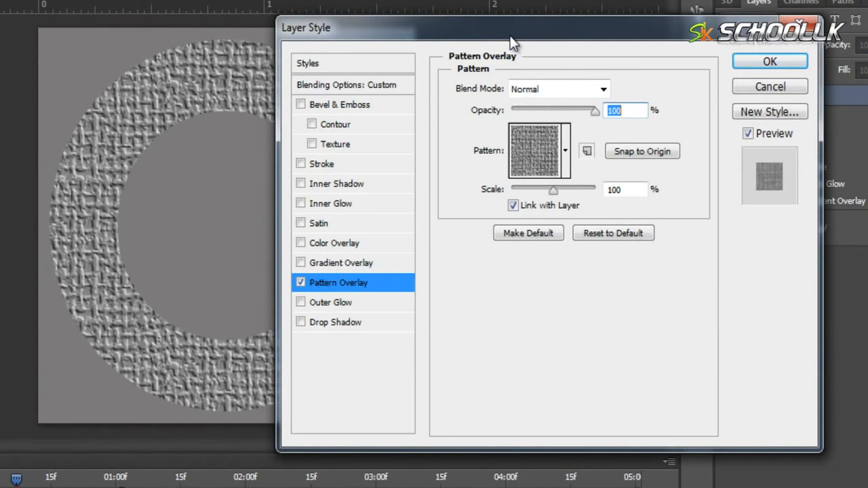
click(564, 161)
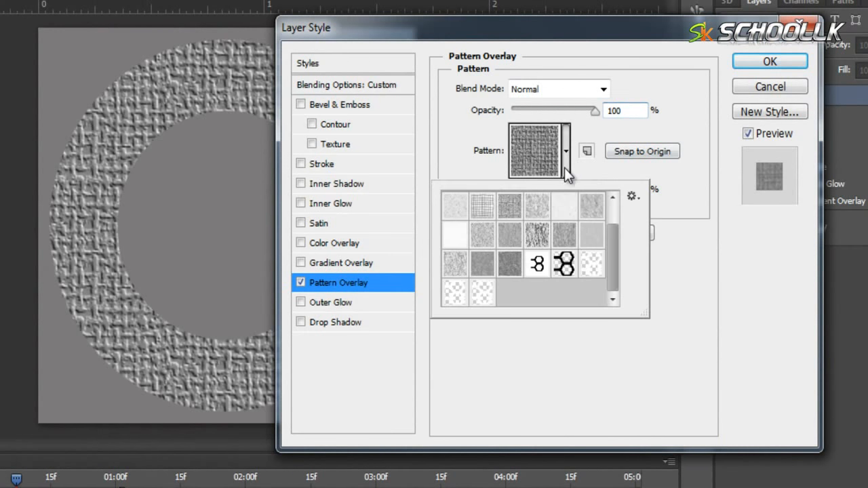
click(484, 302)
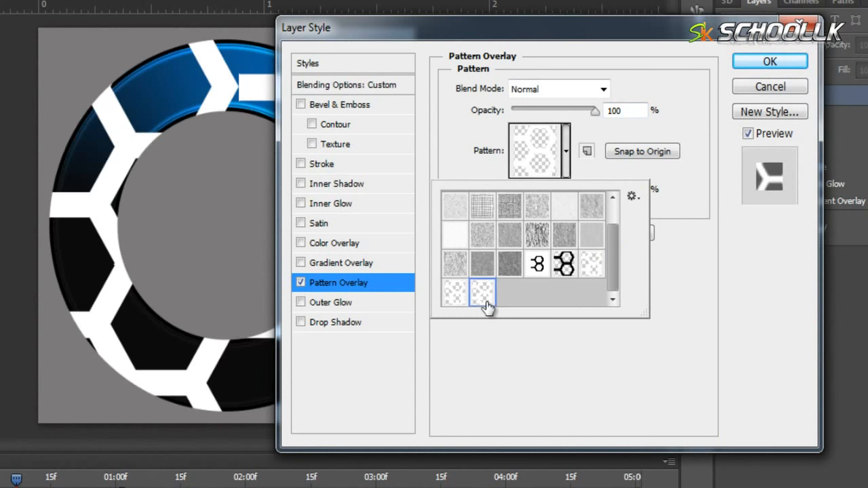
- Scale Group 1's pattern overlay to 5%, set its blend mode to Overlay, and apply the layer style
drag(580, 30, 782, 103)
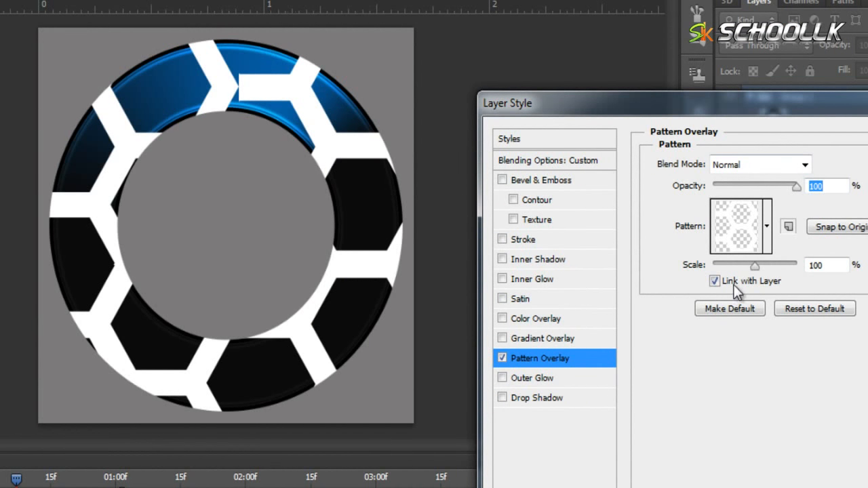
drag(679, 111, 611, 84)
drag(686, 239, 648, 241)
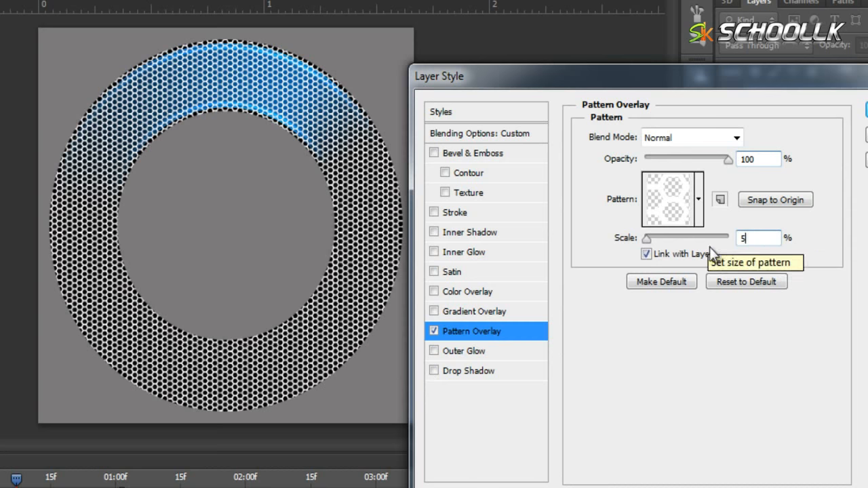
click(658, 138)
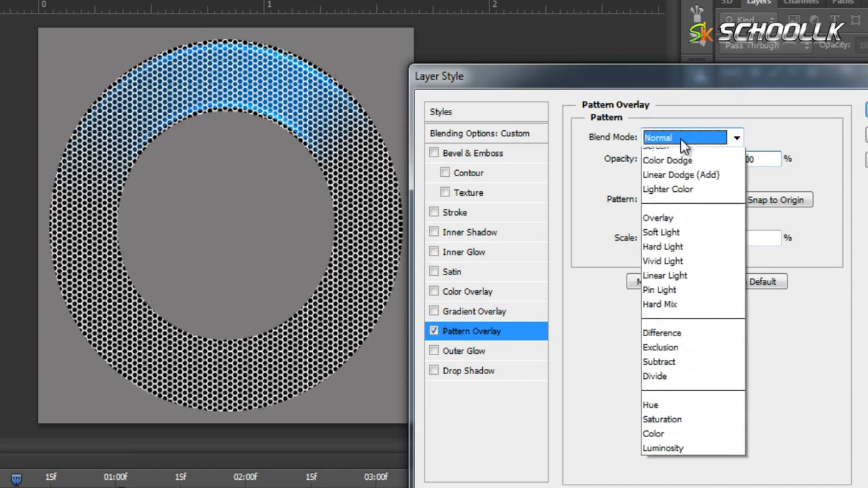
click(672, 373)
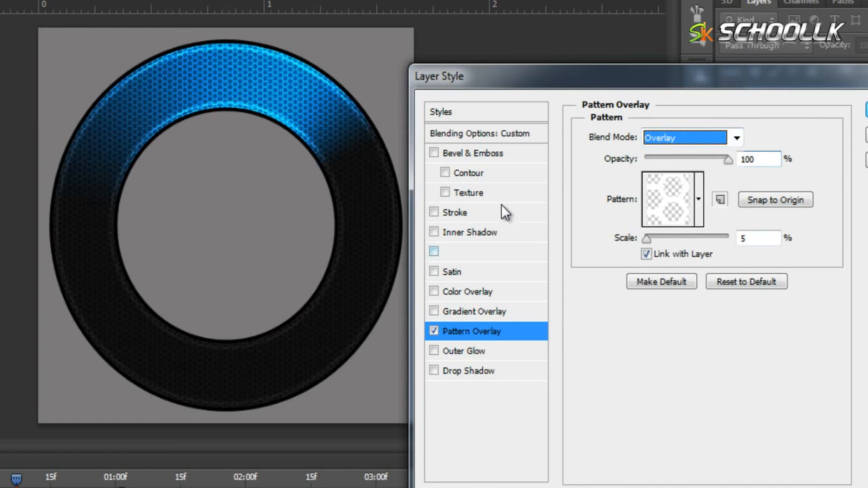
drag(577, 87, 513, 91)
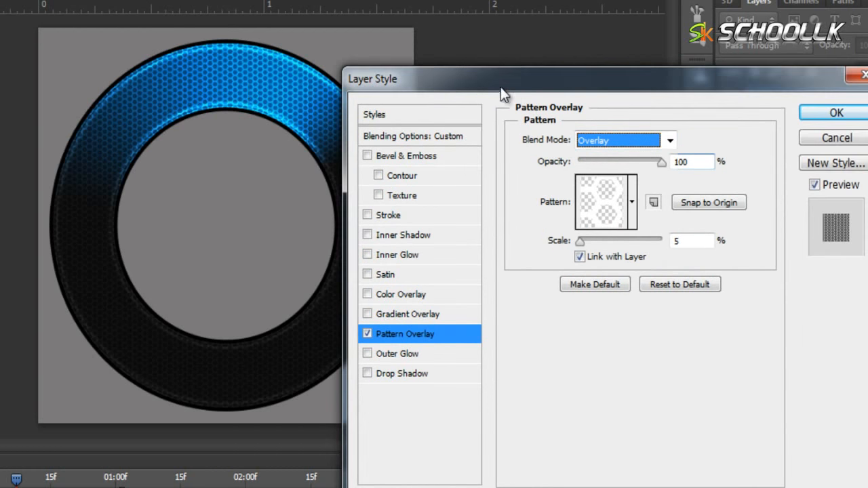
click(822, 123)
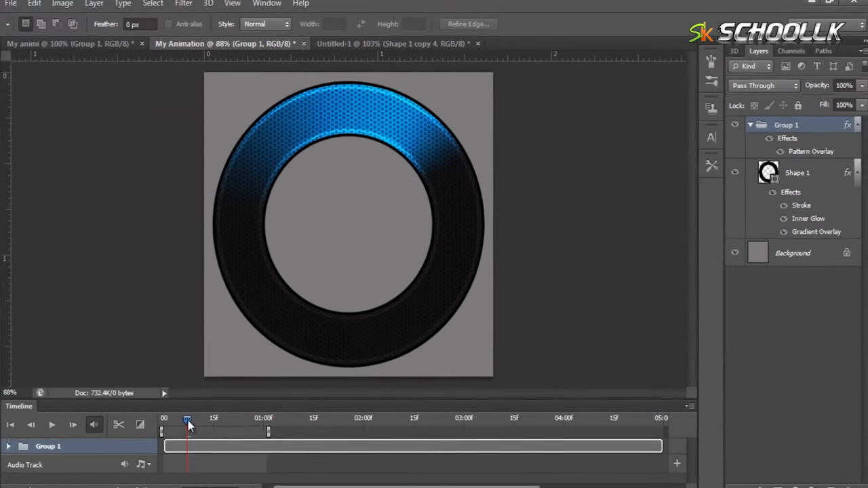
- Scrub through the timeline and play back the ring animation to check the honeycomb texture, then stop playback
drag(16, 479, 58, 418)
click(75, 418)
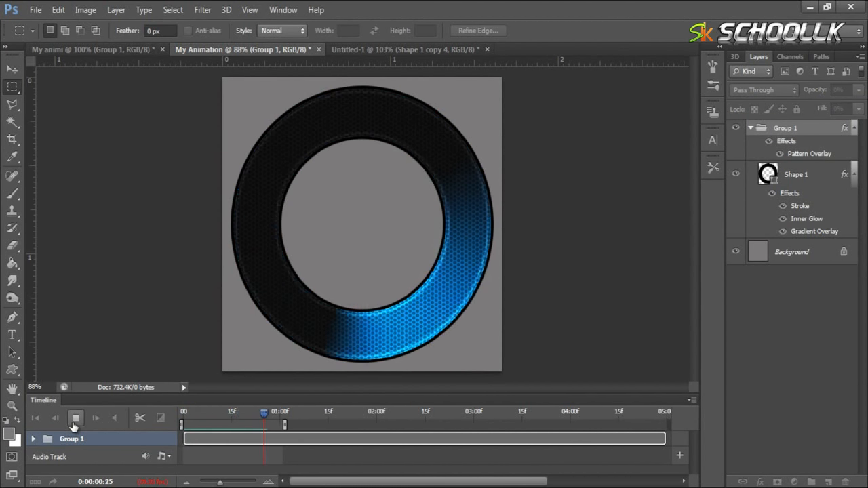
click(75, 419)
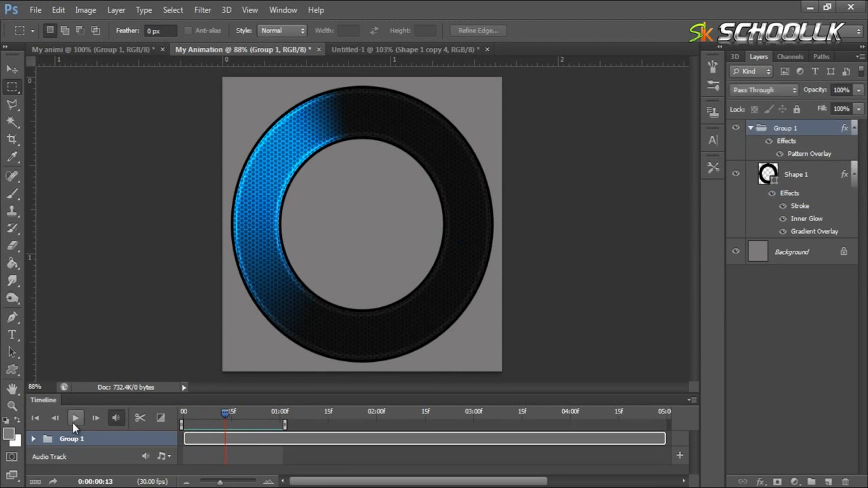
- Set up a web export of the animation in GIF format with looping set to Forever
click(36, 9)
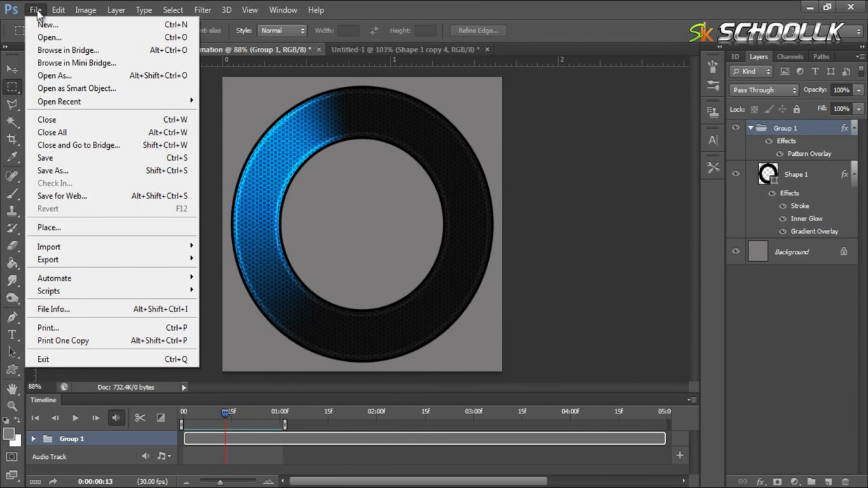
click(49, 198)
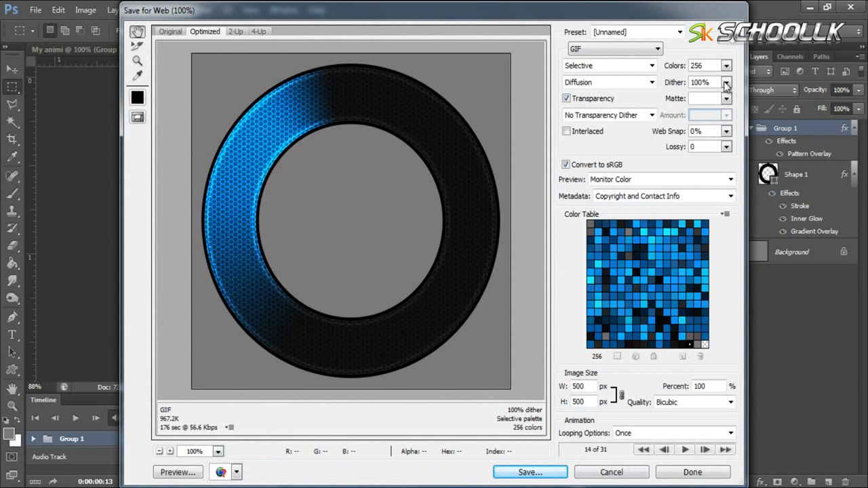
click(584, 50)
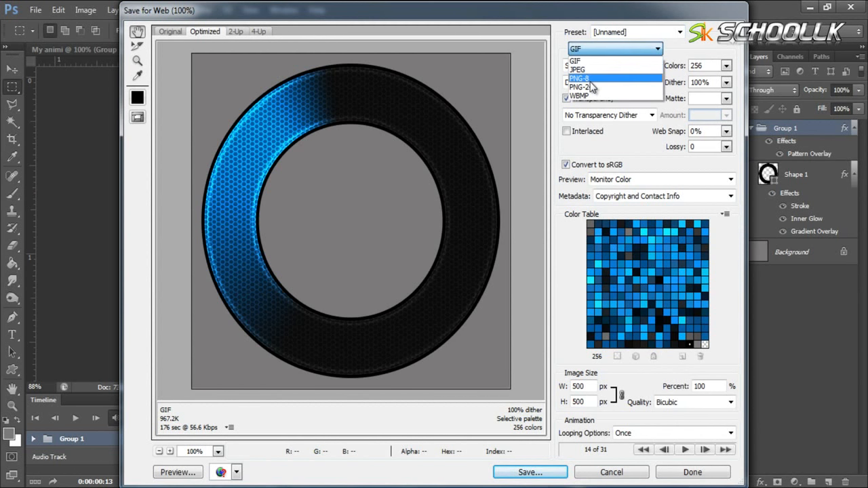
click(581, 62)
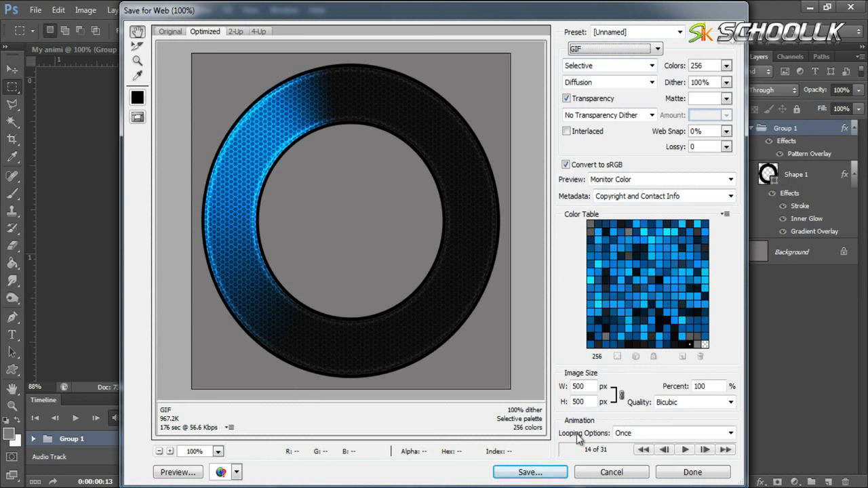
click(631, 433)
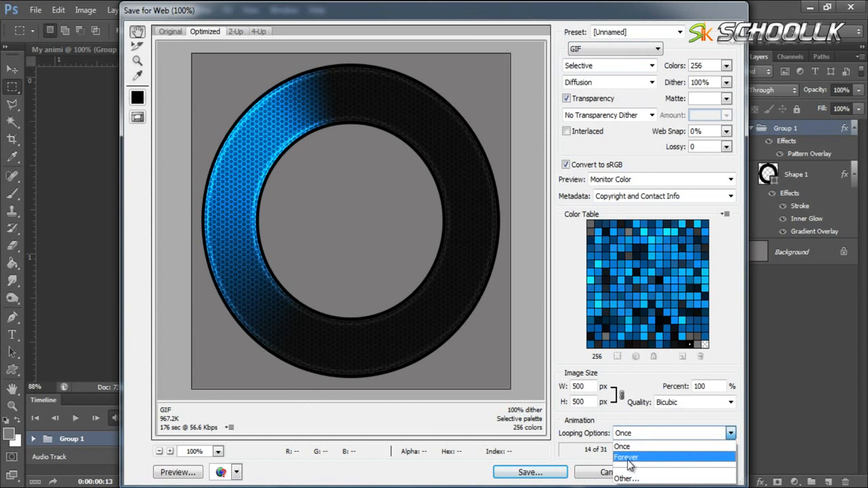
click(628, 458)
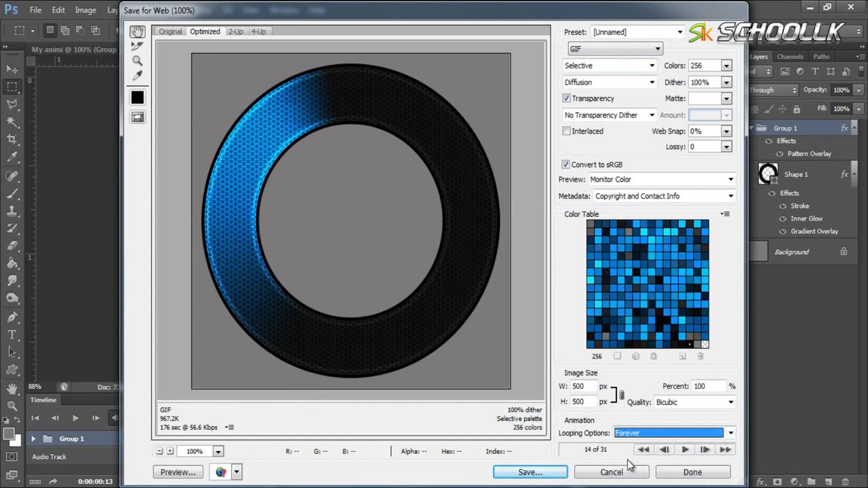
- Save the optimized GIF as My-Animation on the Desktop
click(560, 475)
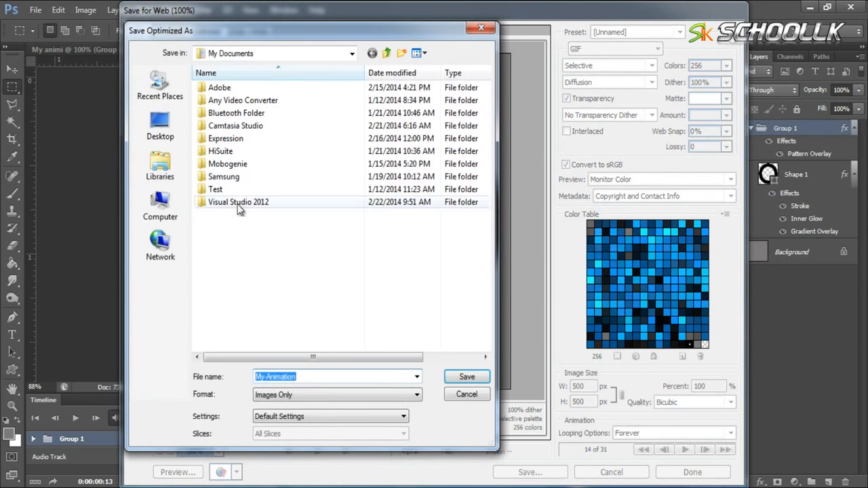
click(163, 119)
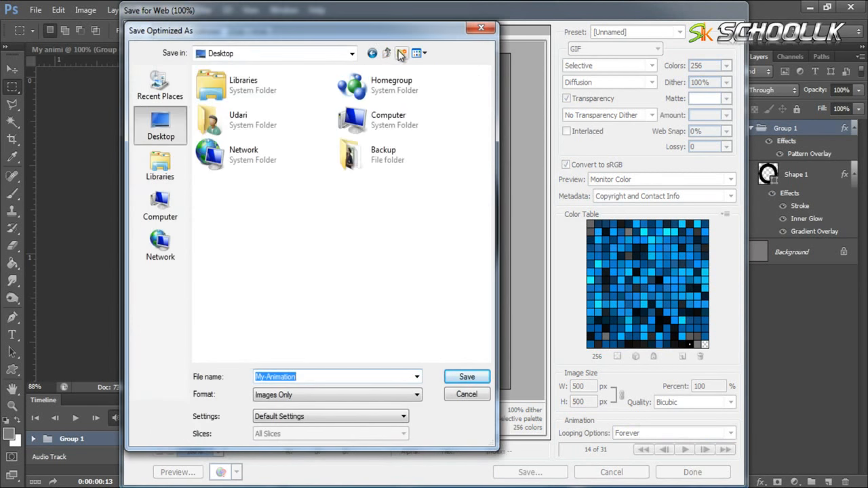
click(466, 383)
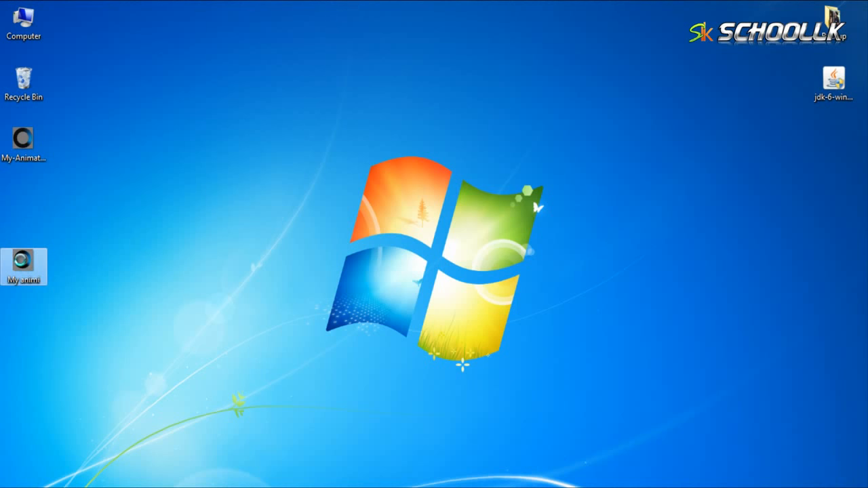
- Check the file properties of the My animi video on the desktop, then close them
right_click(20, 266)
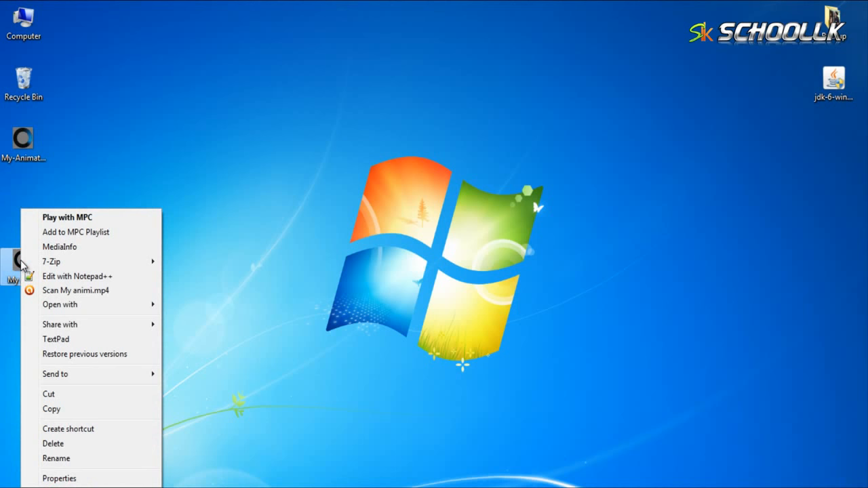
click(68, 476)
click(246, 149)
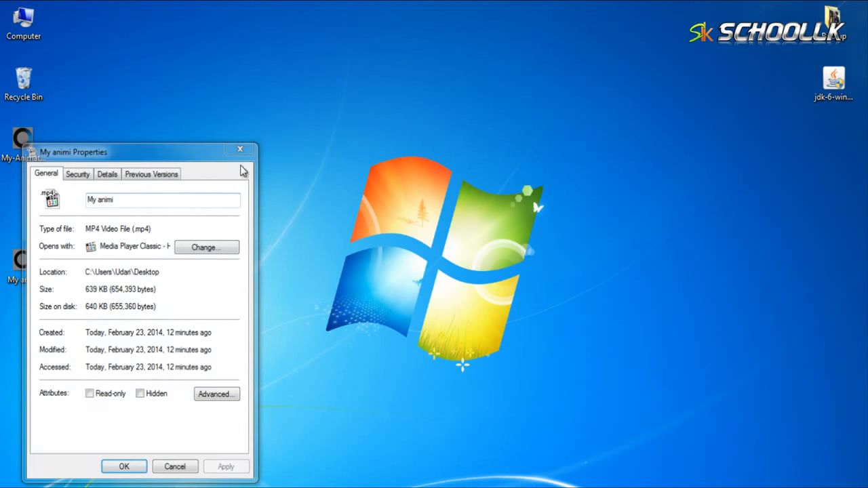
- Delete the My animi video file from the desktop
drag(161, 312, 0, 219)
key(Delete)
key(Return)
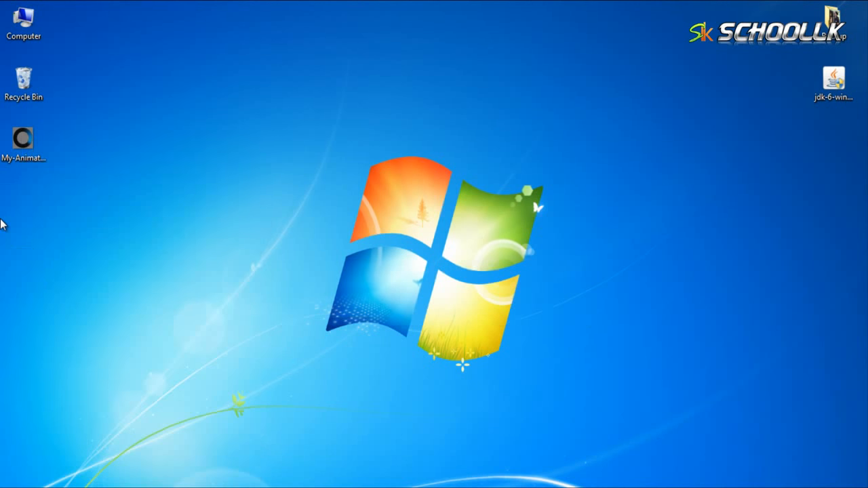
- Open the My-Animation GIF from the desktop to view it looping in Internet Explorer, then close it and return to Photoshop
double_click(33, 143)
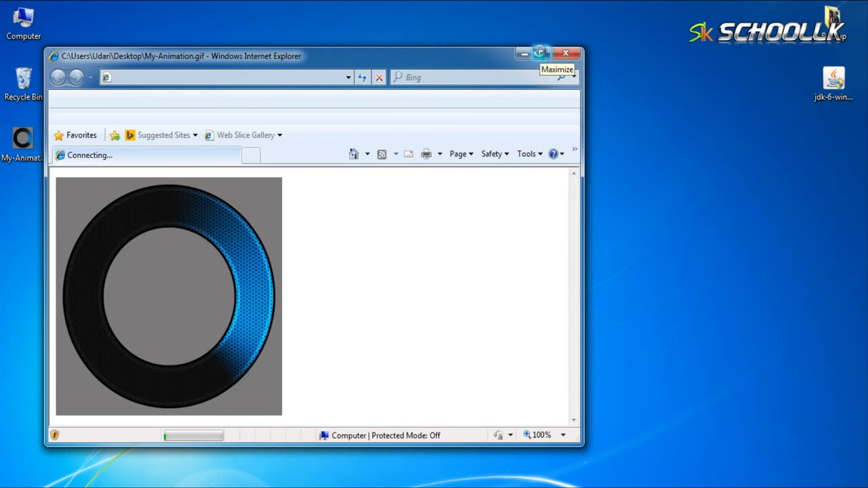
click(348, 278)
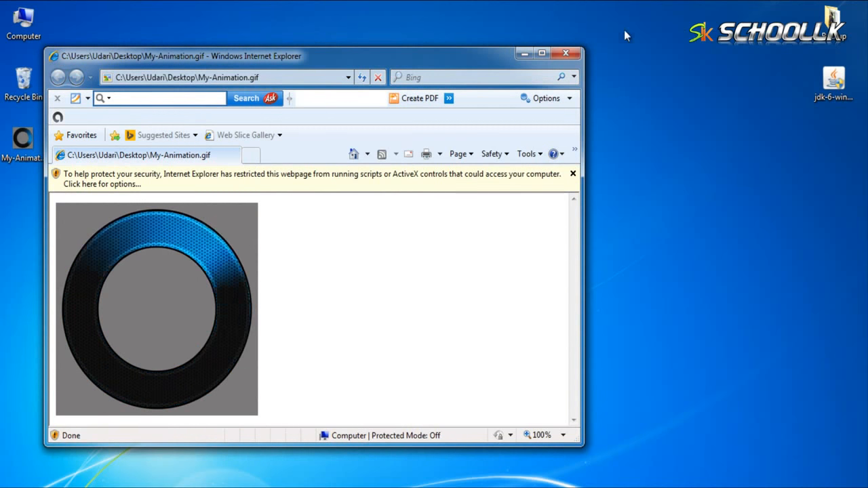
click(565, 53)
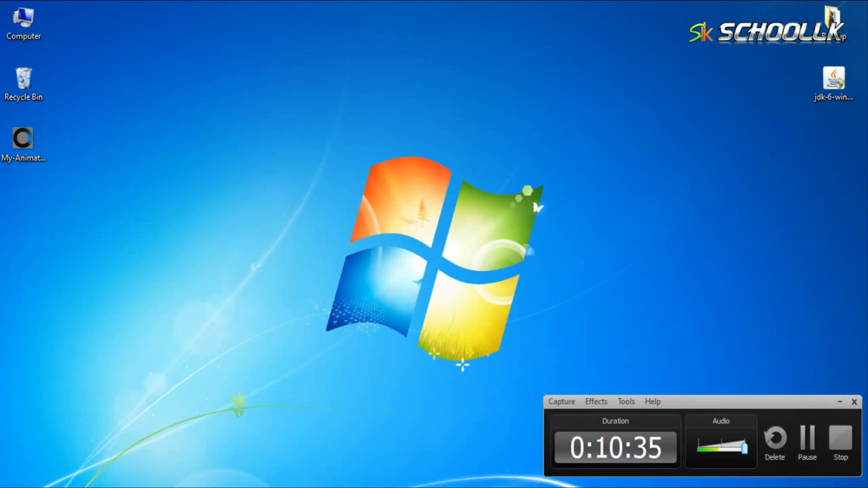
key(alt+Tab)
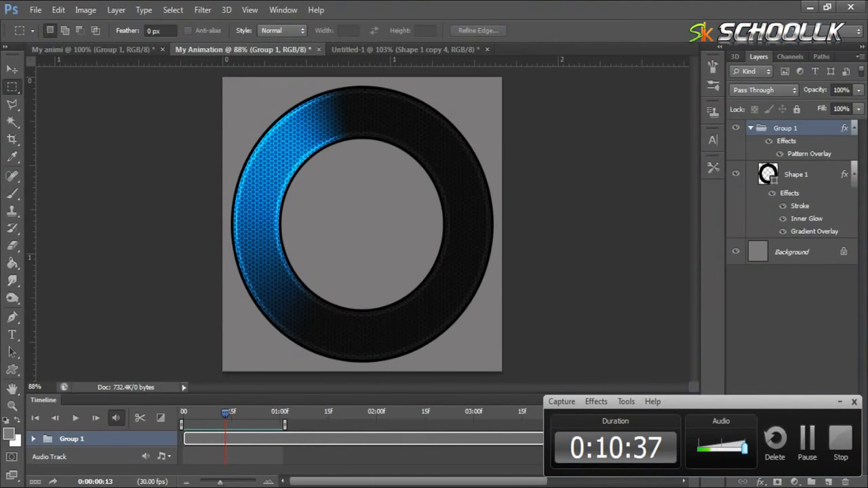
- Render the animation's work area to the Desktop as My Animation.mp4 in H.264 format with the High Quality preset
click(840, 401)
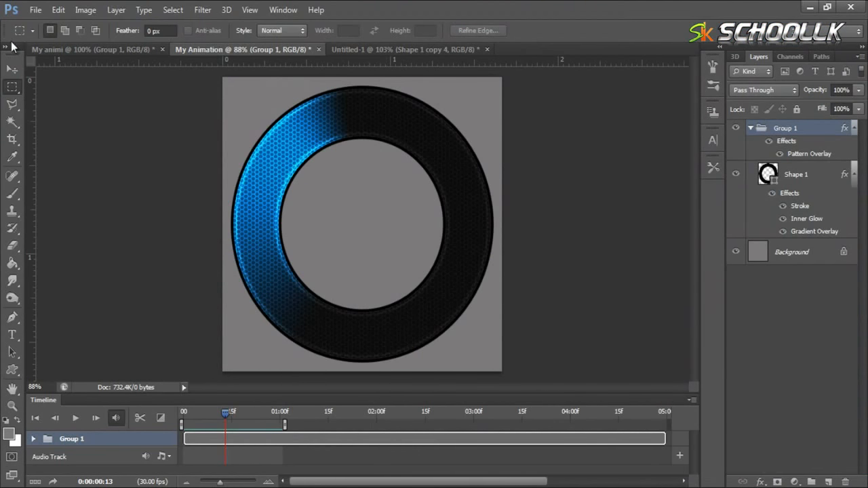
click(33, 10)
mouse_move(57, 260)
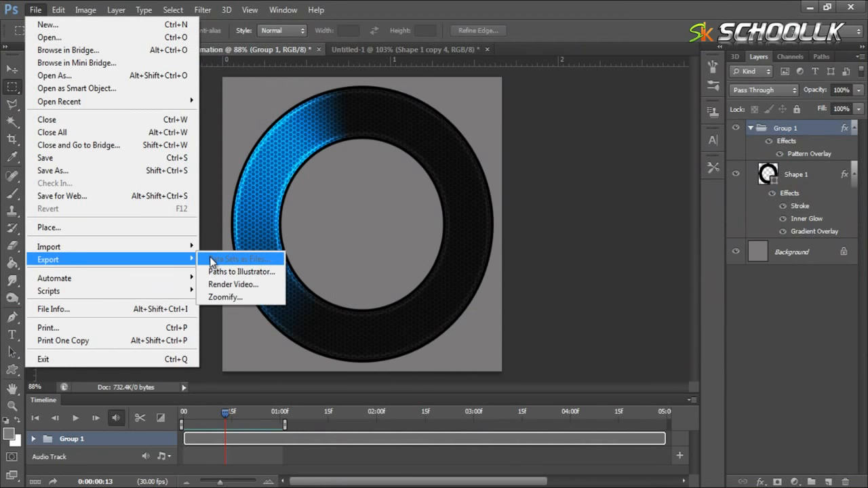
click(225, 286)
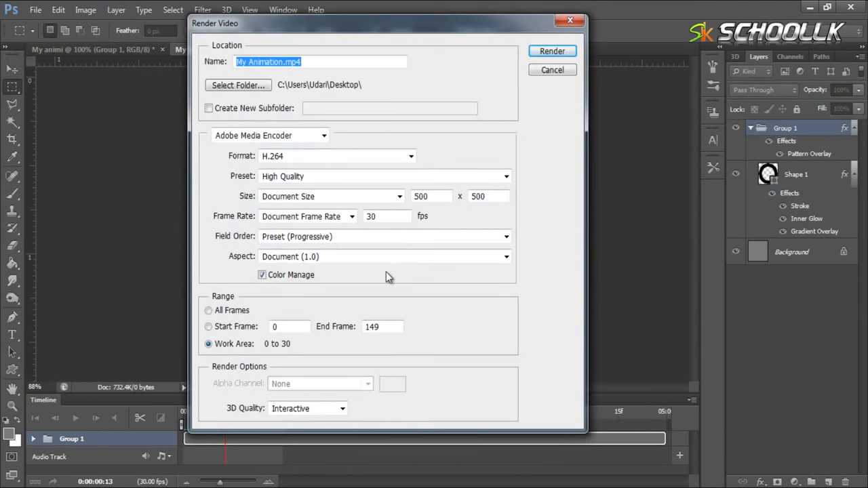
click(241, 86)
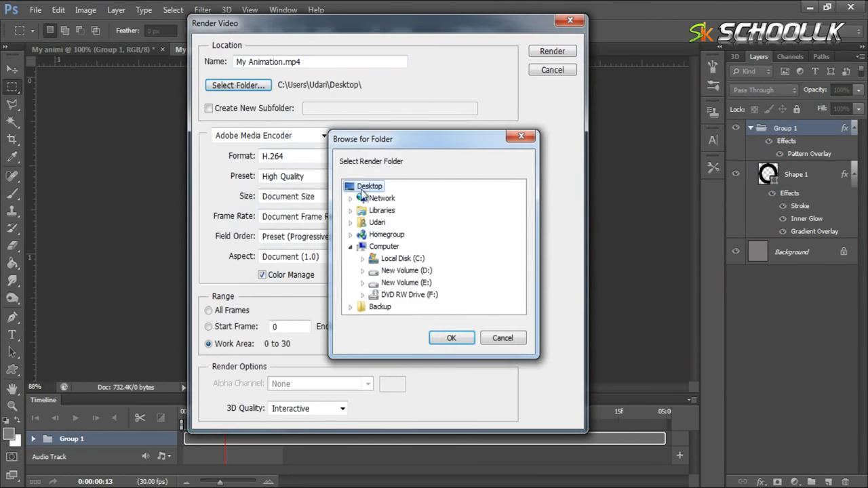
click(448, 337)
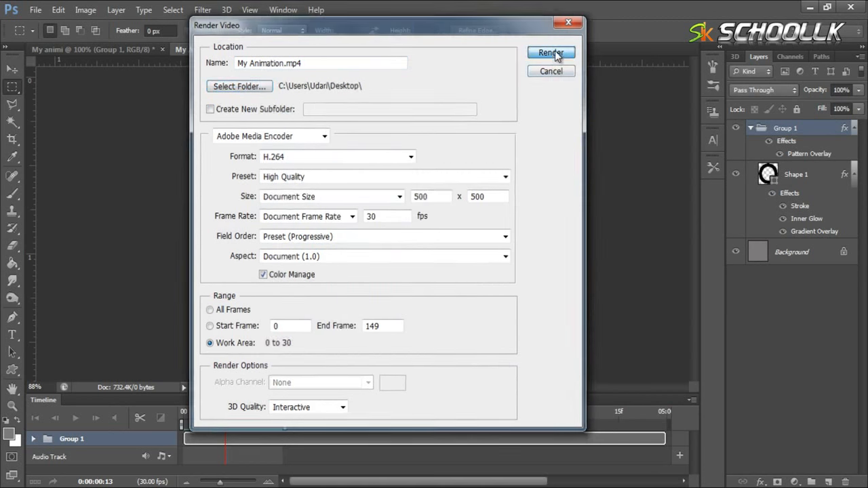
click(553, 51)
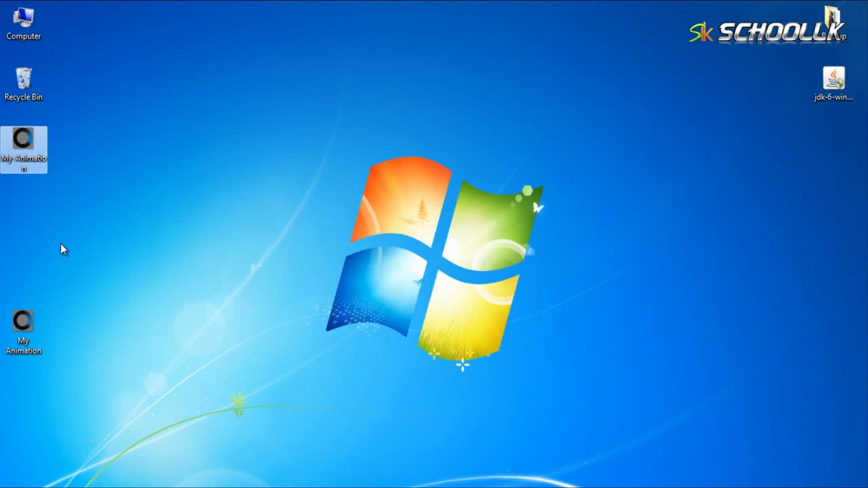
- Open the rendered My Animation video from the desktop, play it in the media player, and close it
double_click(31, 329)
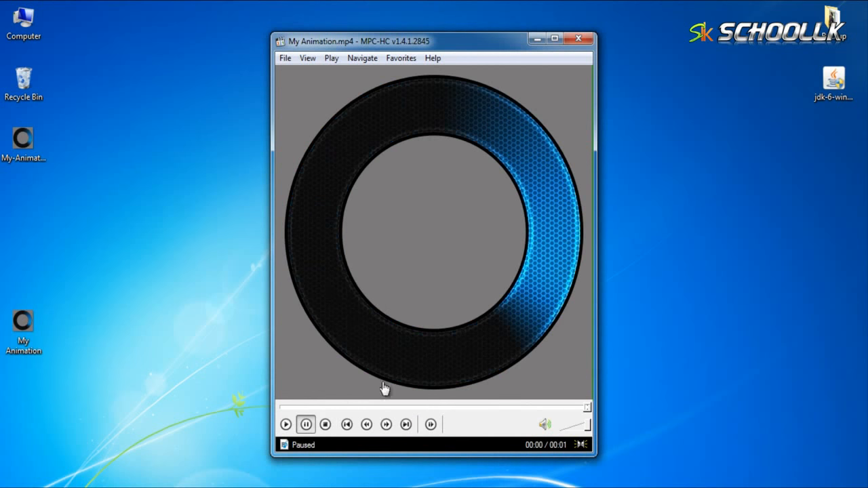
click(285, 424)
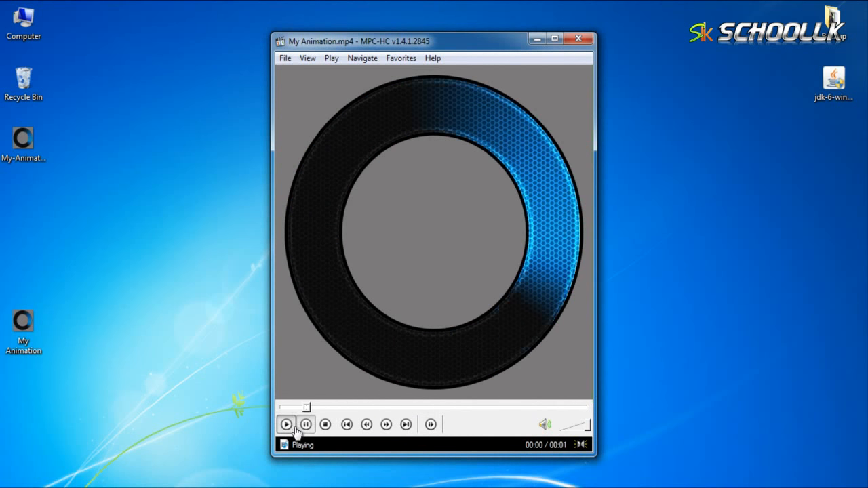
click(581, 39)
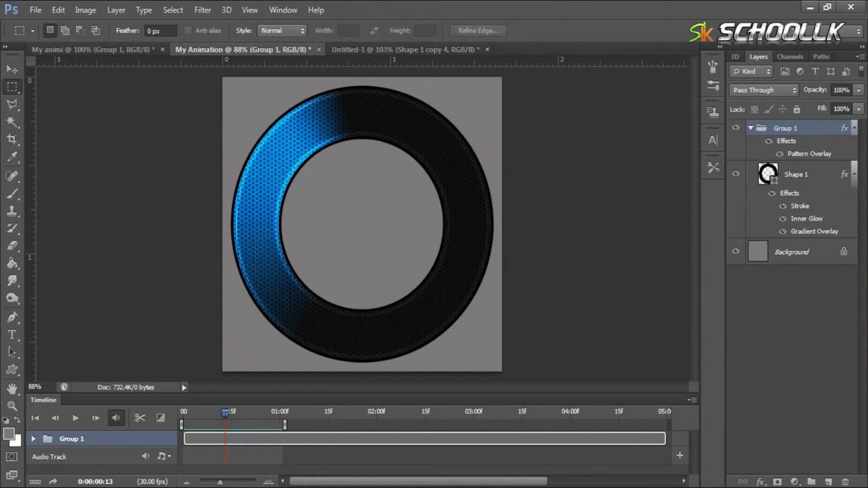